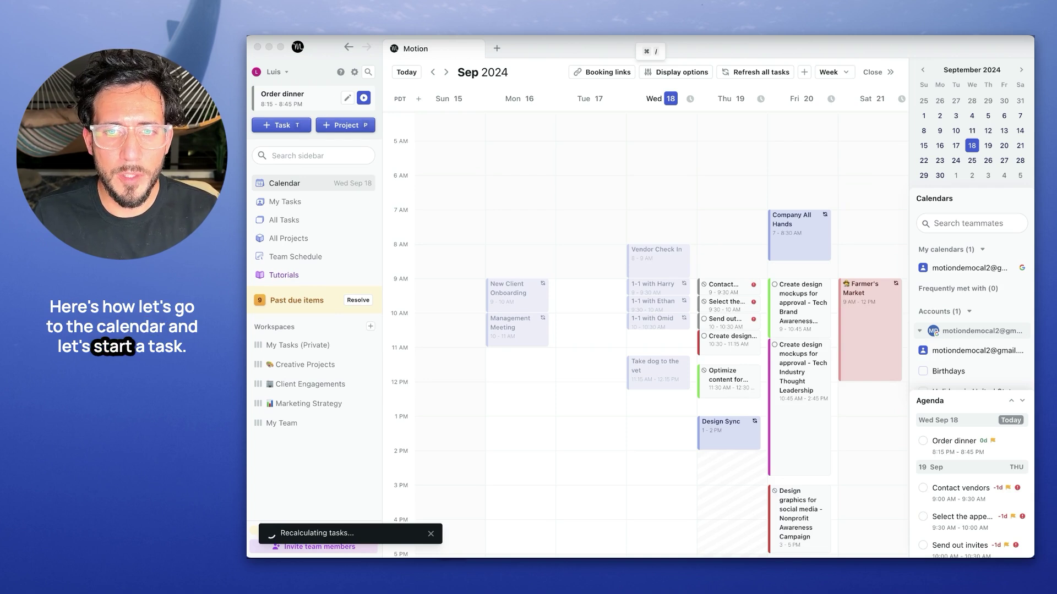
# Step: Start the Friday 'Create design mockups' task now with a 30-minute work session
pyautogui.scroll(-1, 589, 230)
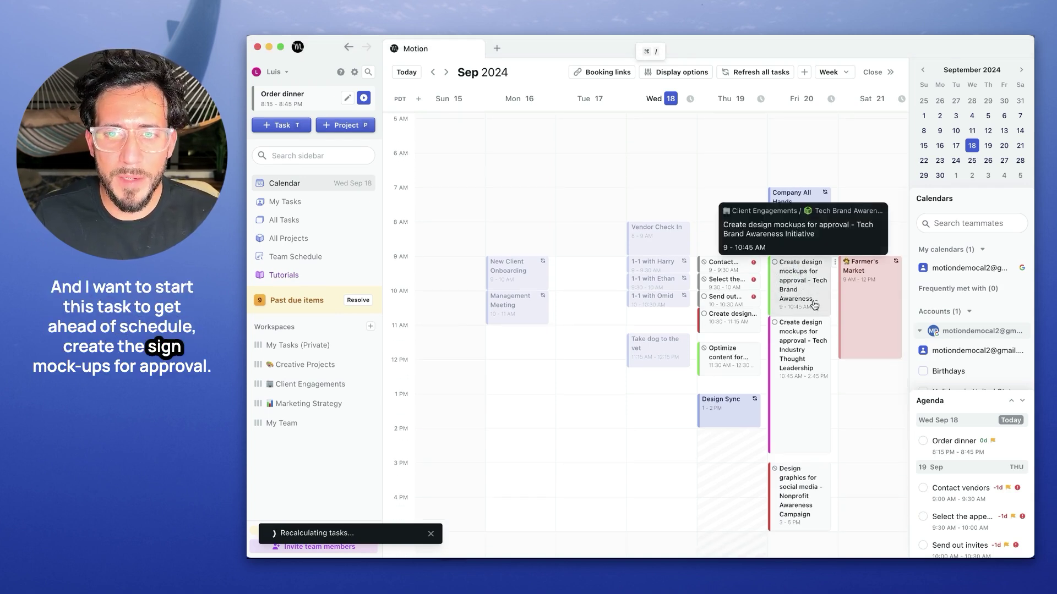
pyautogui.rightClick(800, 284)
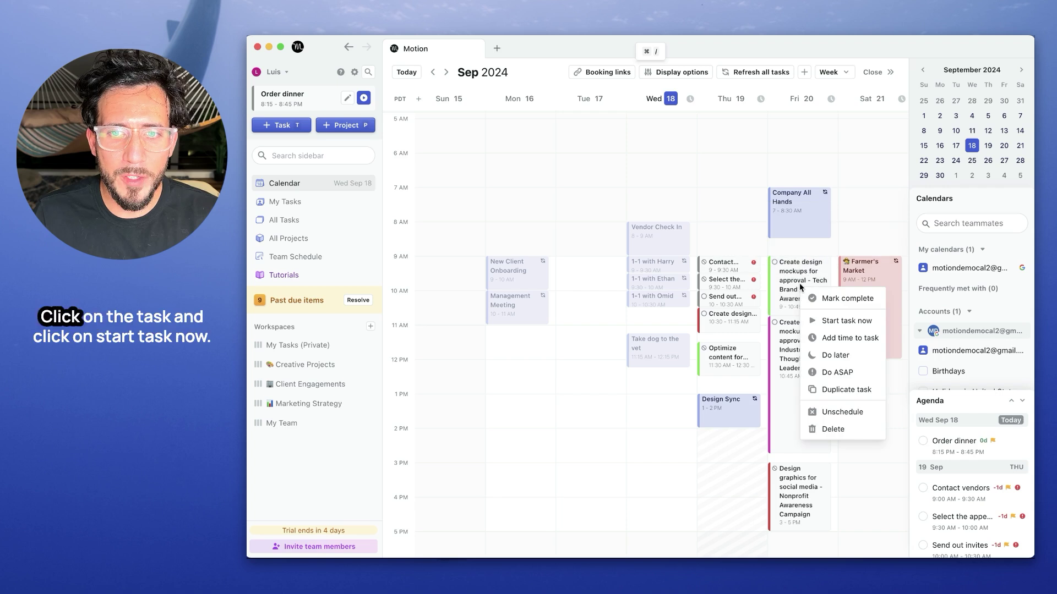
pyautogui.click(820, 321)
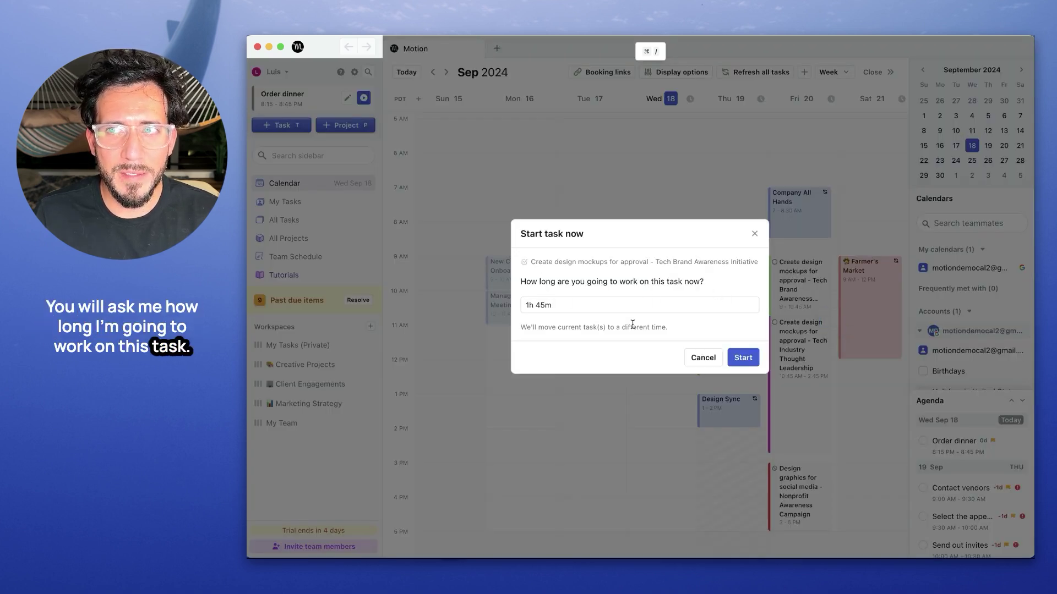
pyautogui.click(604, 306)
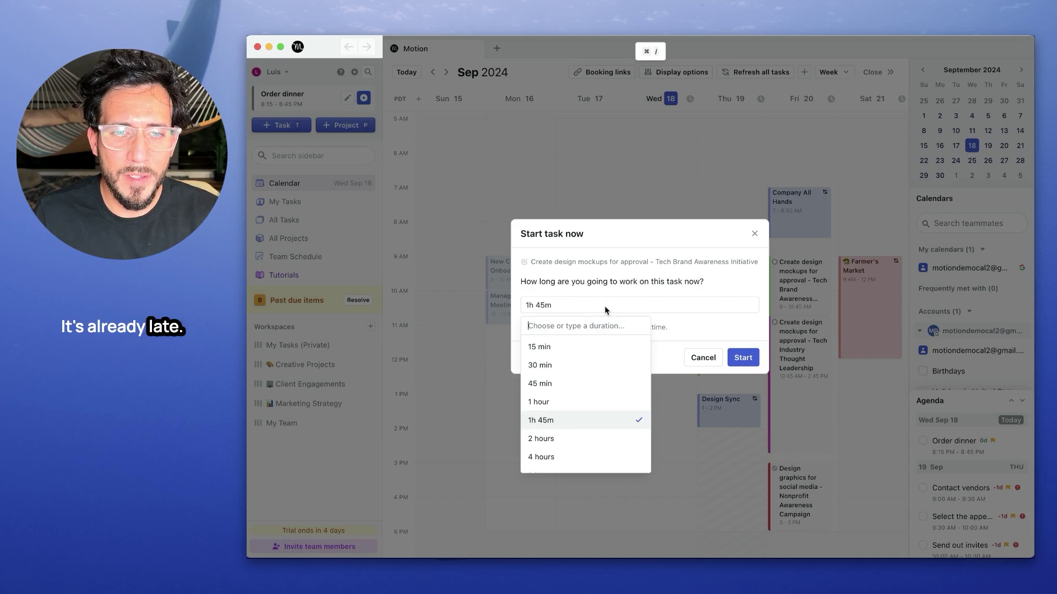
pyautogui.click(605, 371)
pyautogui.click(744, 364)
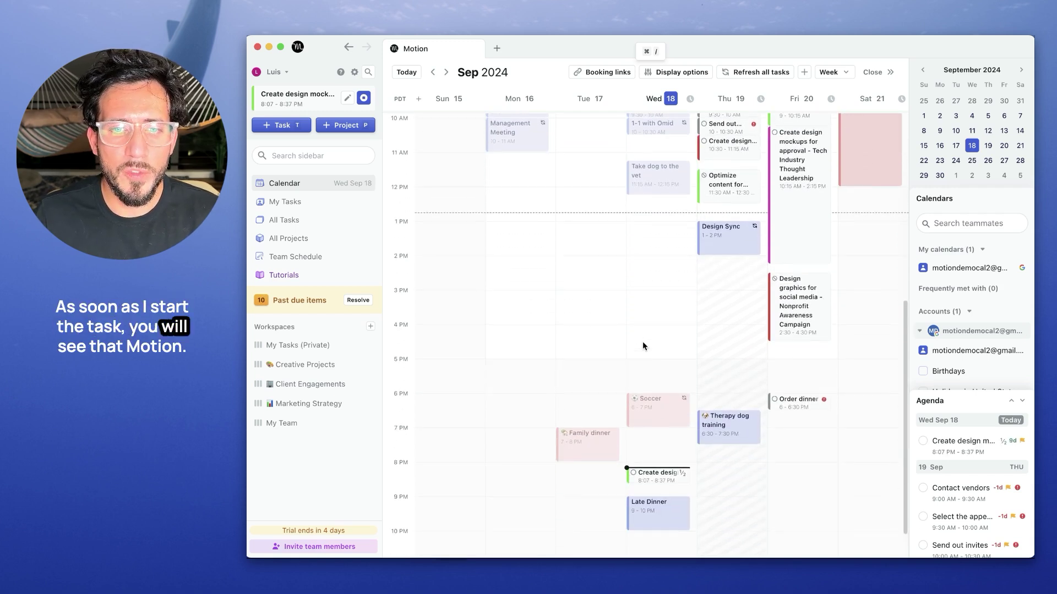
pyautogui.moveTo(655, 477)
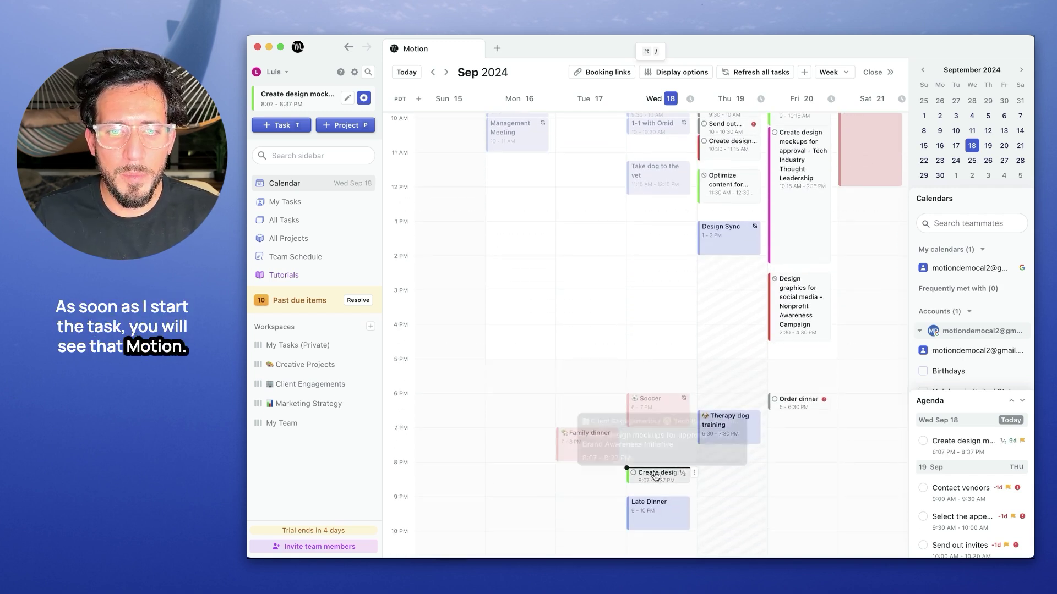
# Step: Stop the running mockups task, logging 30 min worked and 1 hour remaining
pyautogui.click(363, 98)
pyautogui.click(596, 292)
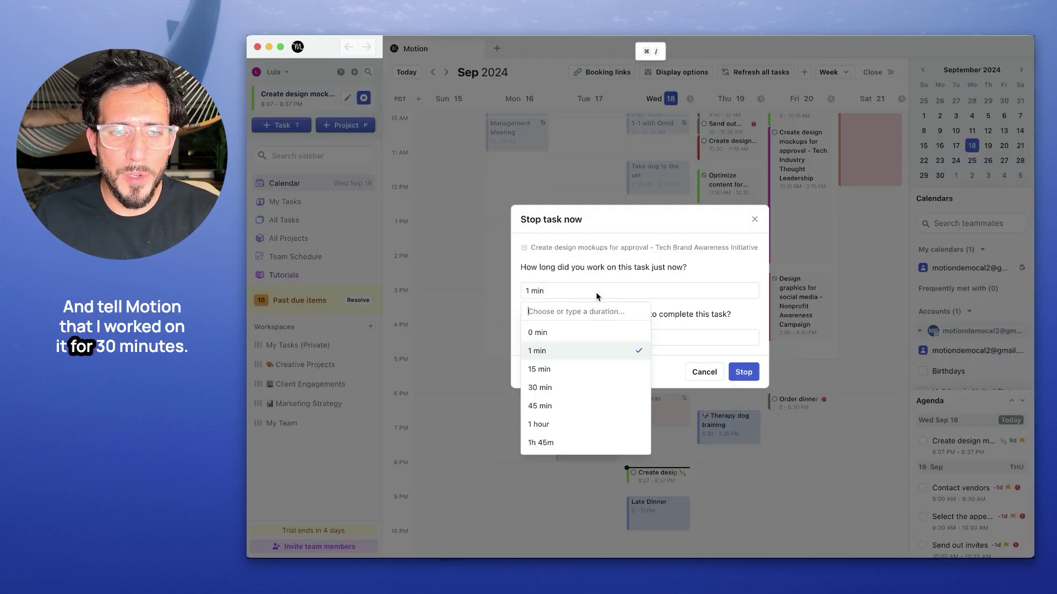
pyautogui.click(588, 391)
pyautogui.click(586, 340)
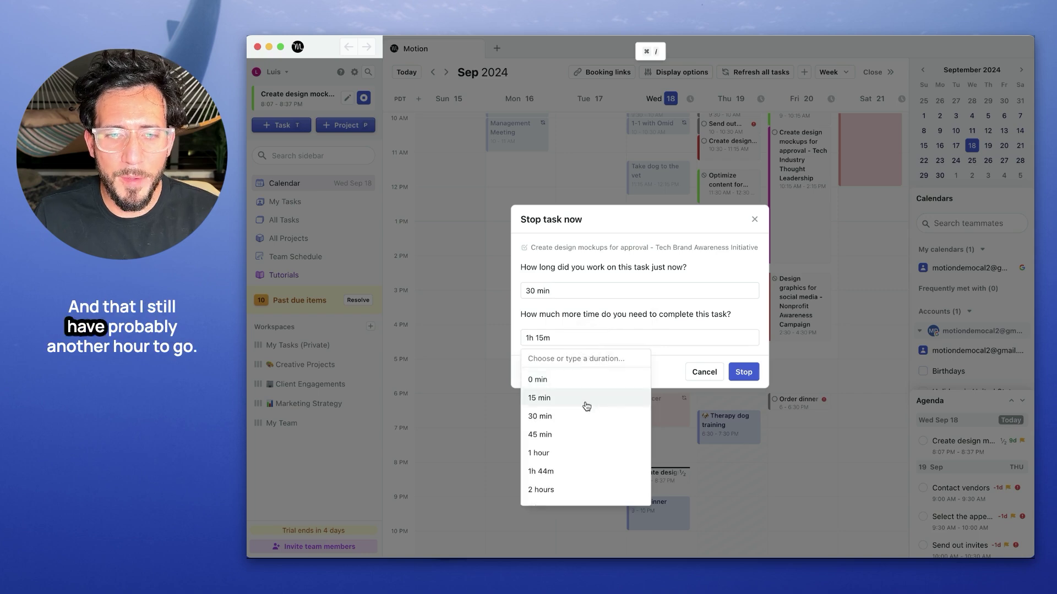
pyautogui.click(579, 450)
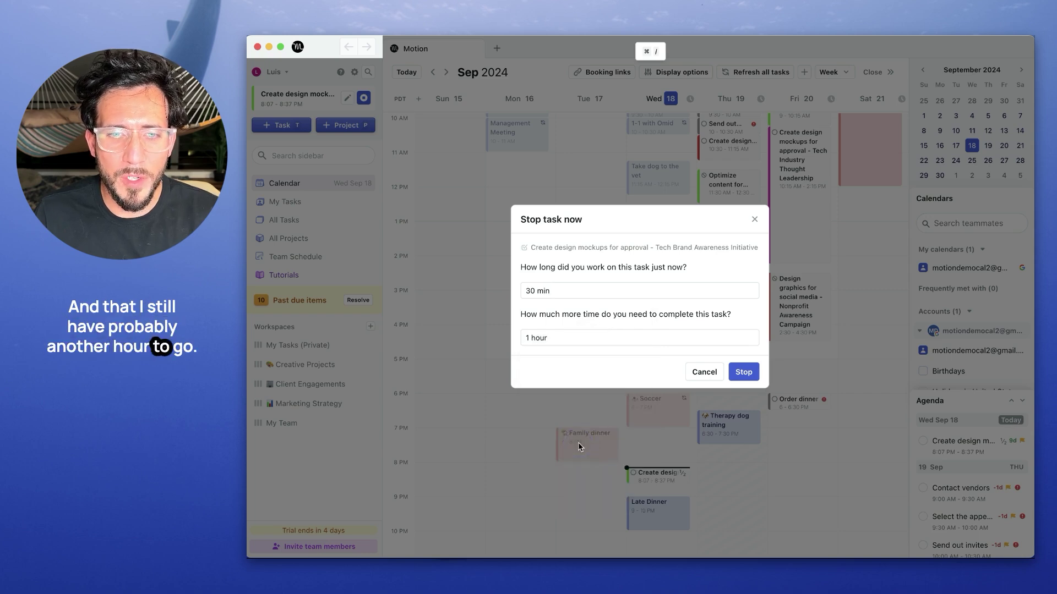
pyautogui.click(744, 372)
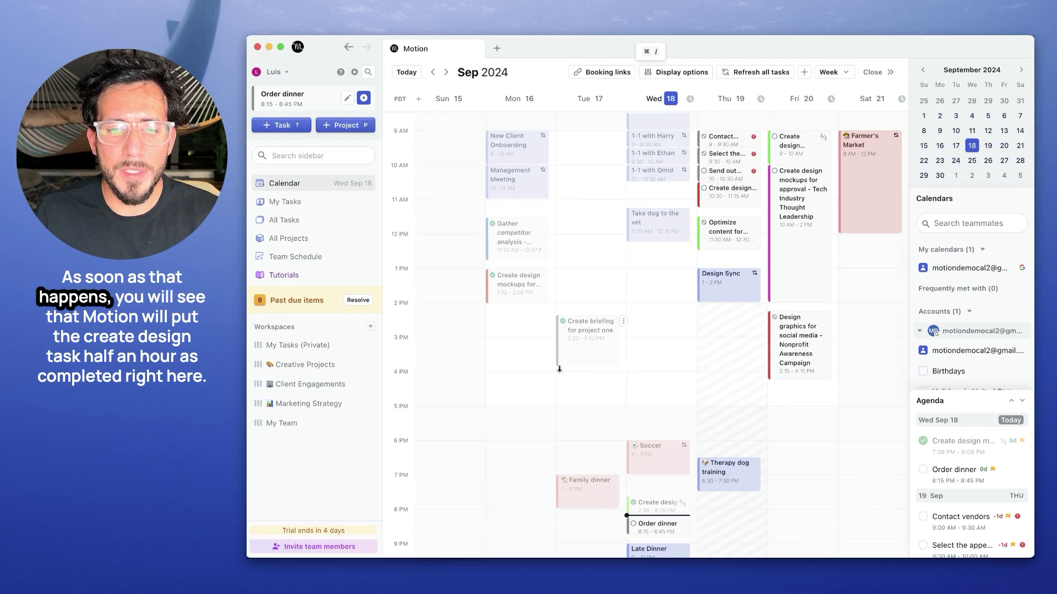
# Step: Review the Sep 15–21 week calendar and open the design mockups task details
pyautogui.scroll(-2, 567, 385)
pyautogui.moveTo(671, 461)
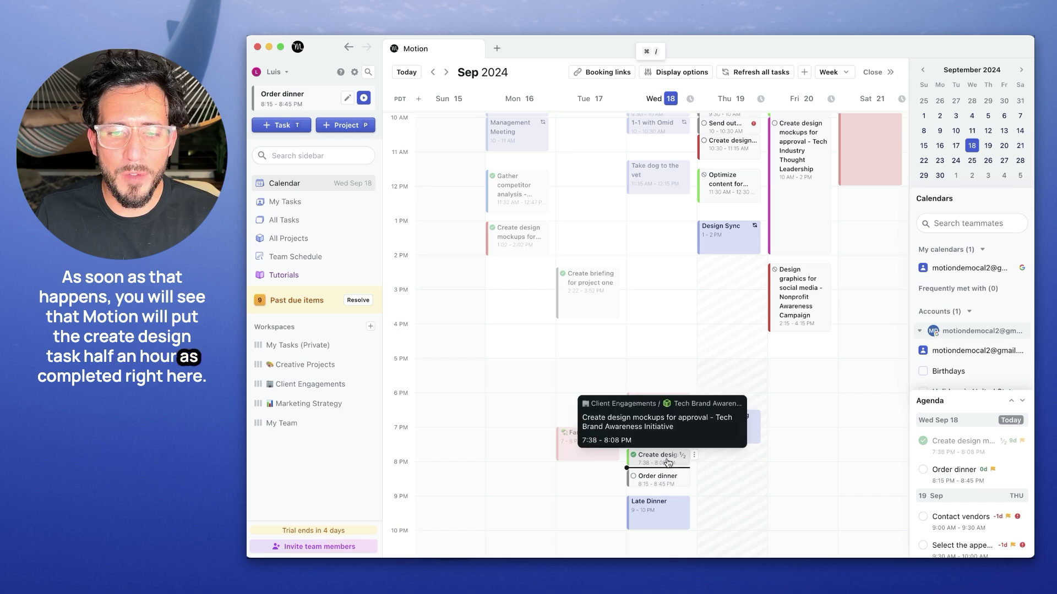
pyautogui.scroll(1, 677, 397)
pyautogui.scroll(2, 677, 396)
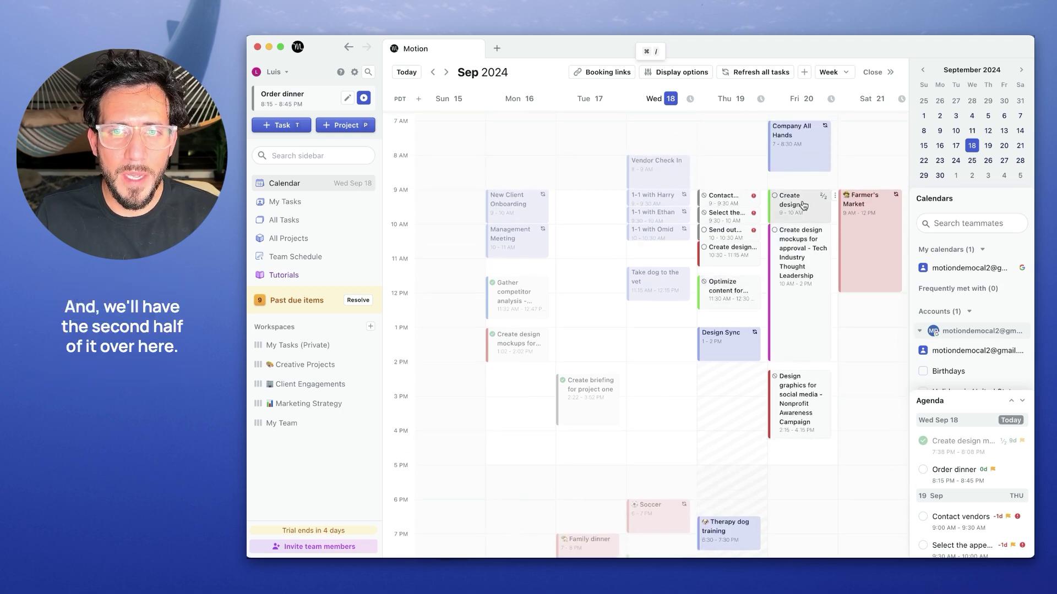
pyautogui.moveTo(824, 201)
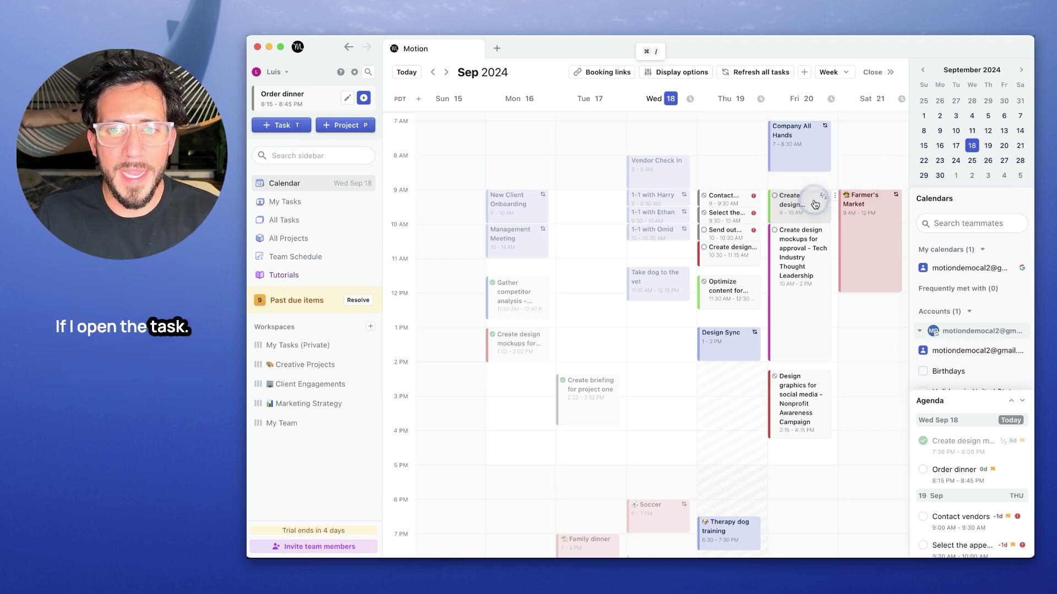
pyautogui.click(811, 204)
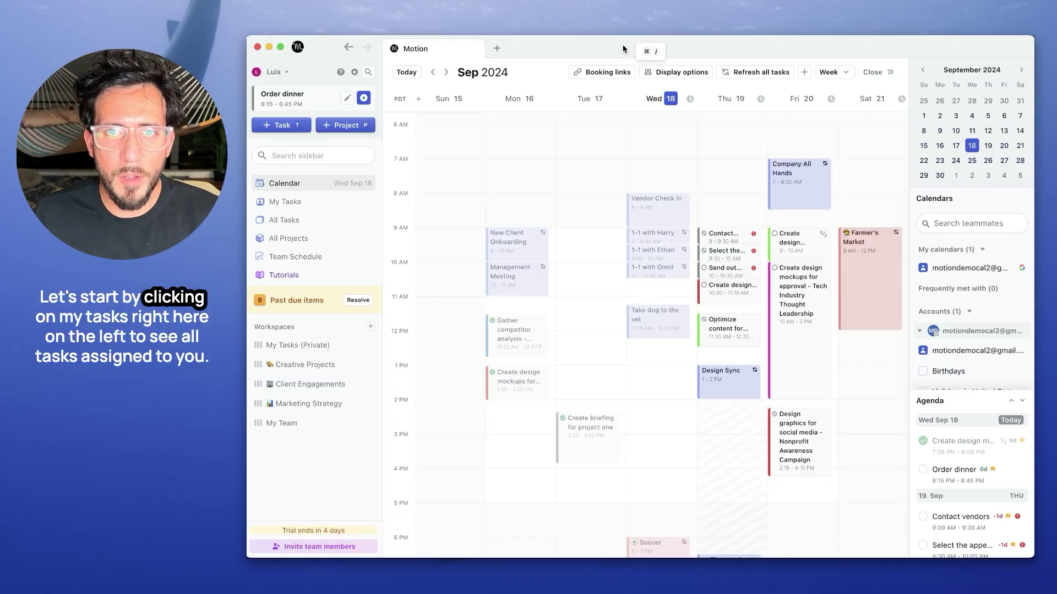
pyautogui.click(333, 204)
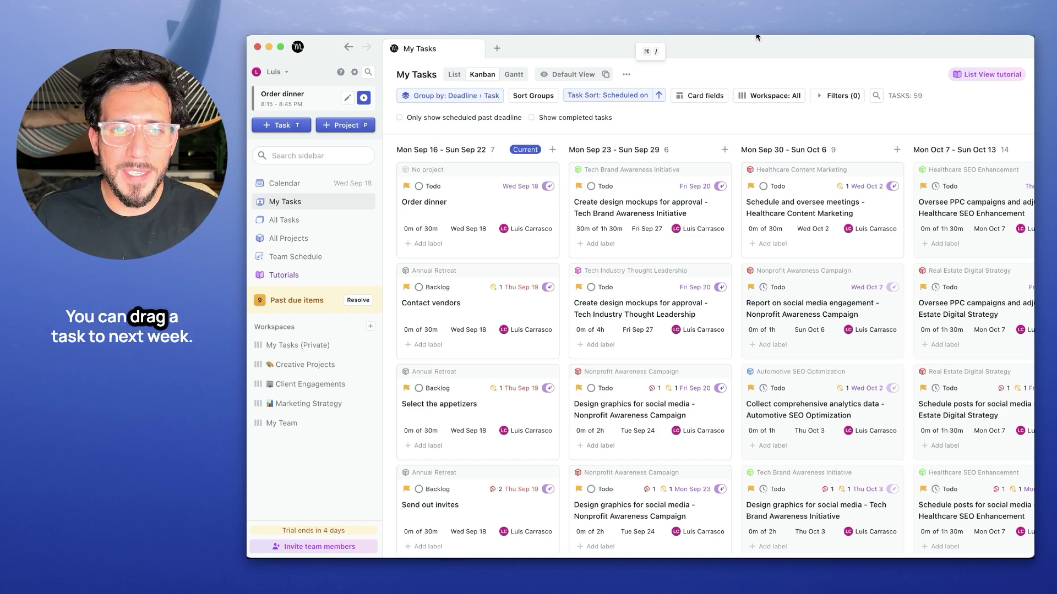
pyautogui.scroll(-1, 501, 264)
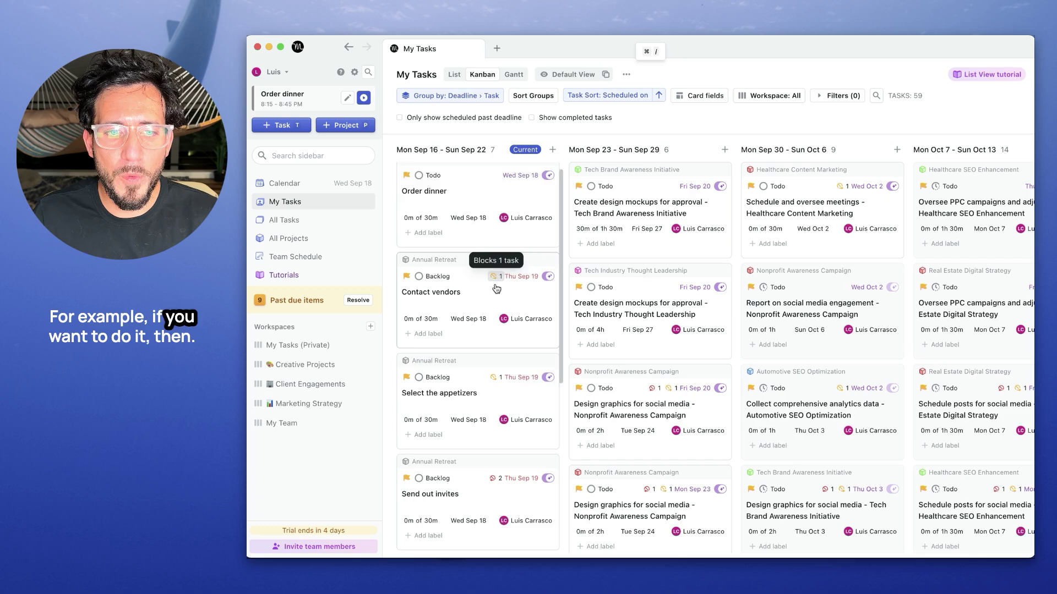
pyautogui.moveTo(476, 360); pyautogui.dragTo(650, 198)
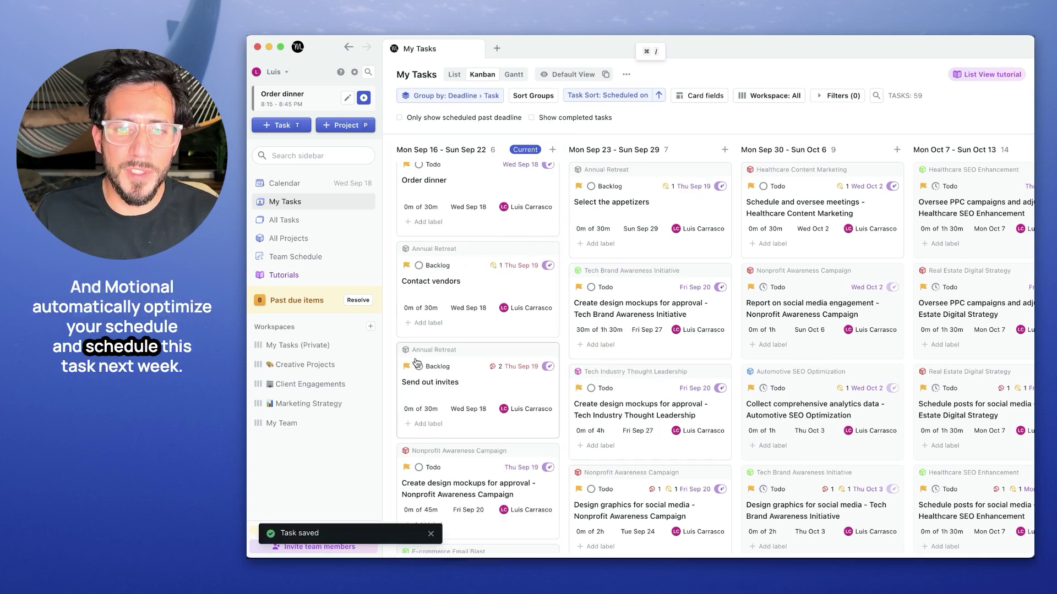
pyautogui.scroll(1, 424, 352)
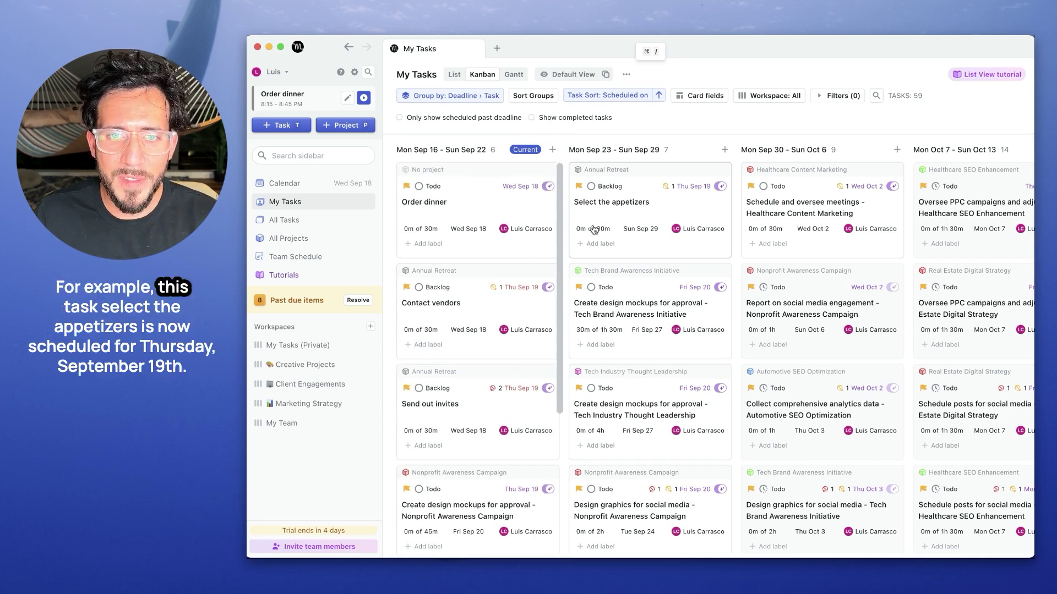
pyautogui.moveTo(699, 195)
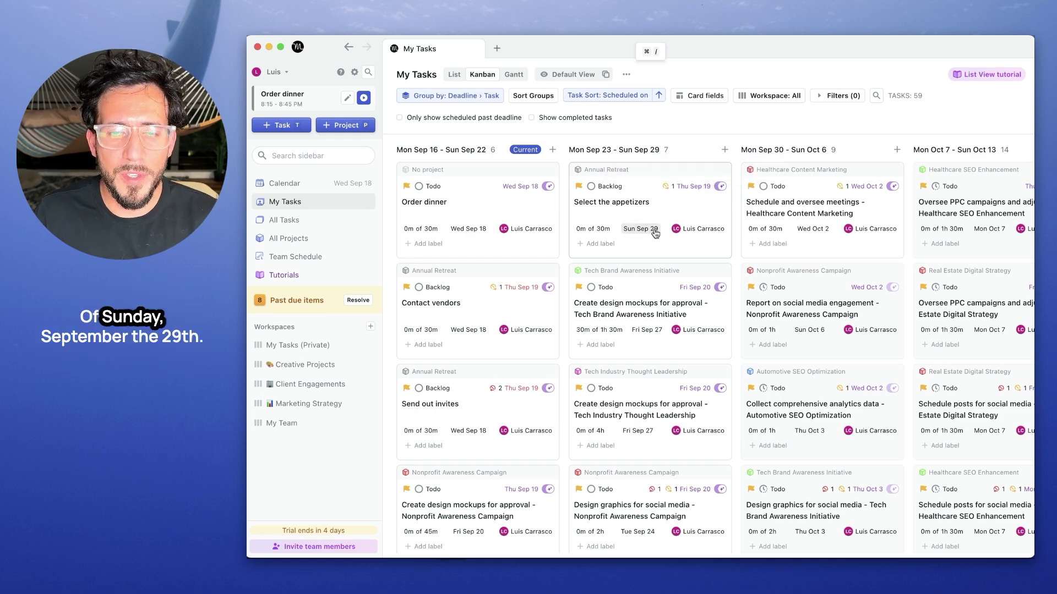
pyautogui.scroll(-1, 491, 230)
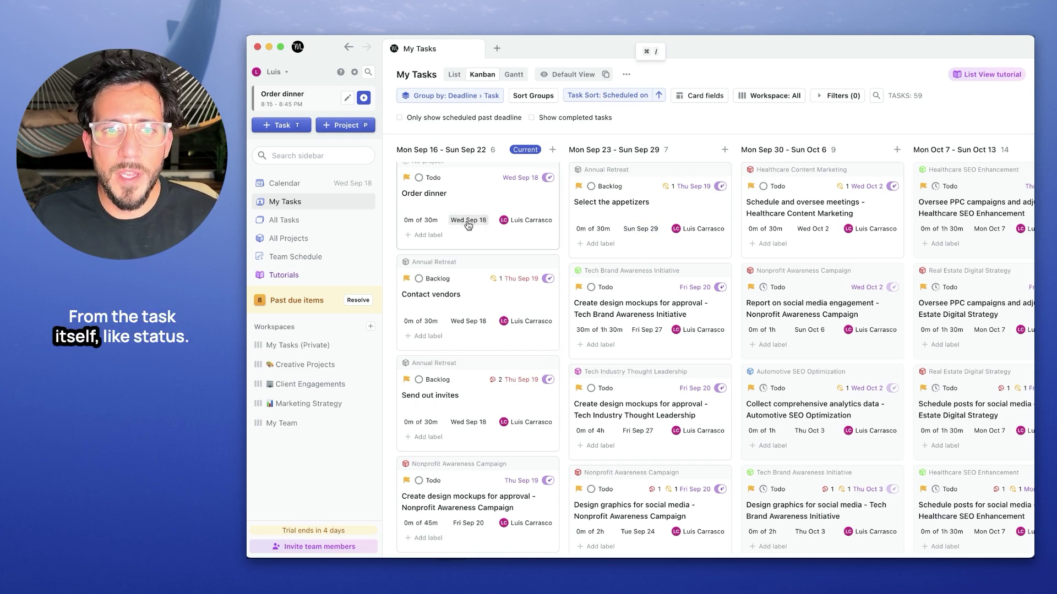
pyautogui.click(435, 178)
pyautogui.click(434, 178)
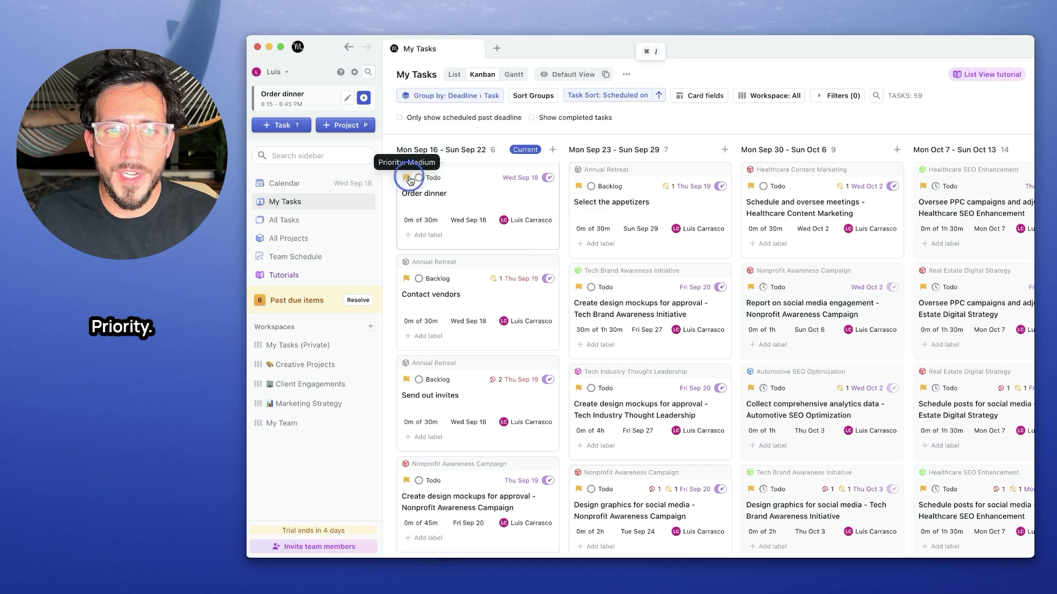
pyautogui.click(414, 223)
pyautogui.click(438, 214)
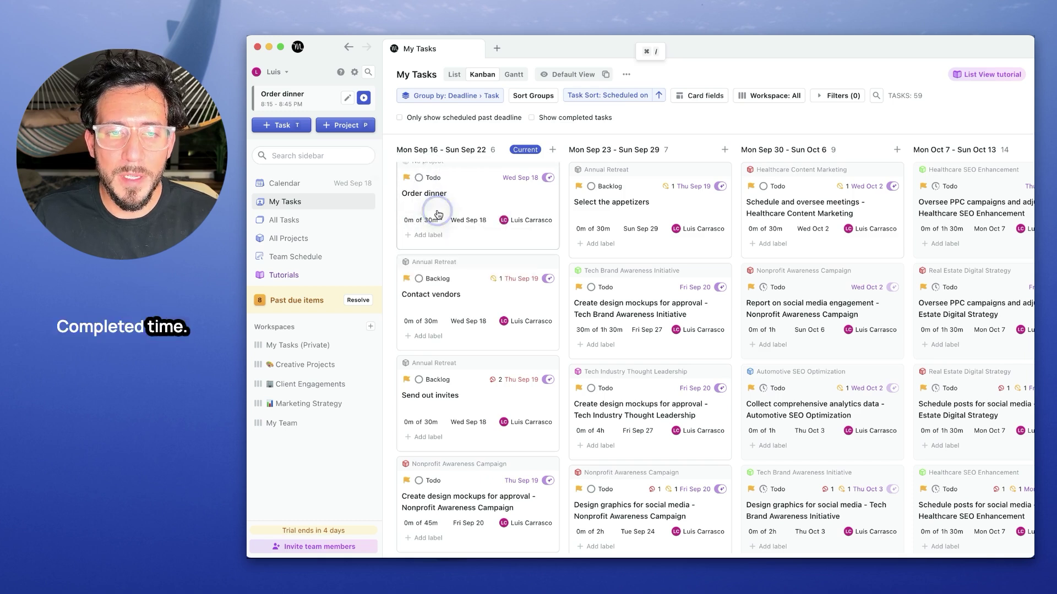
pyautogui.click(438, 226)
pyautogui.click(463, 219)
pyautogui.click(468, 220)
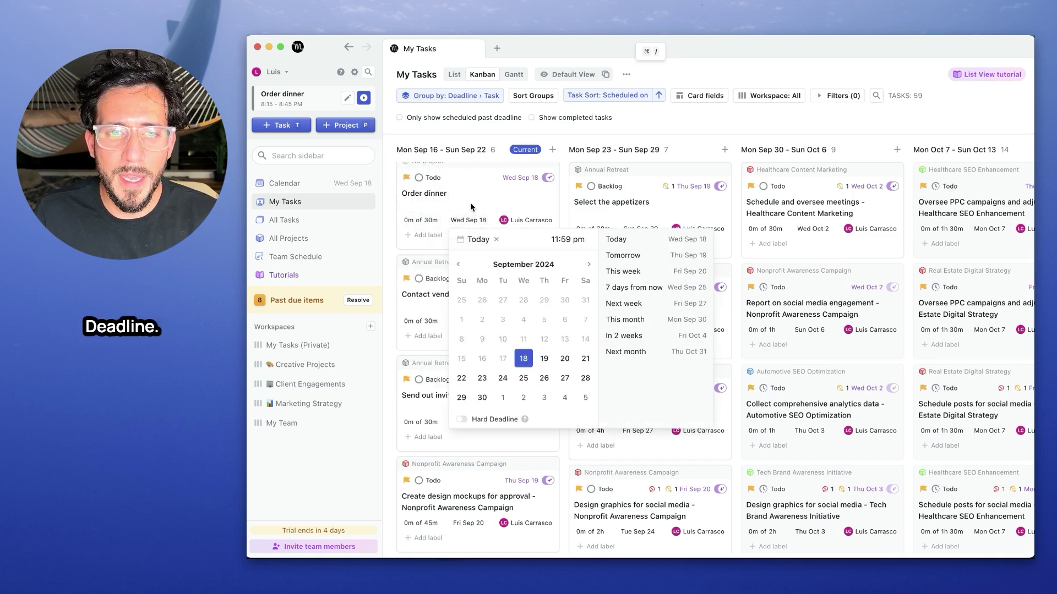
pyautogui.click(493, 219)
pyautogui.click(498, 220)
pyautogui.click(498, 201)
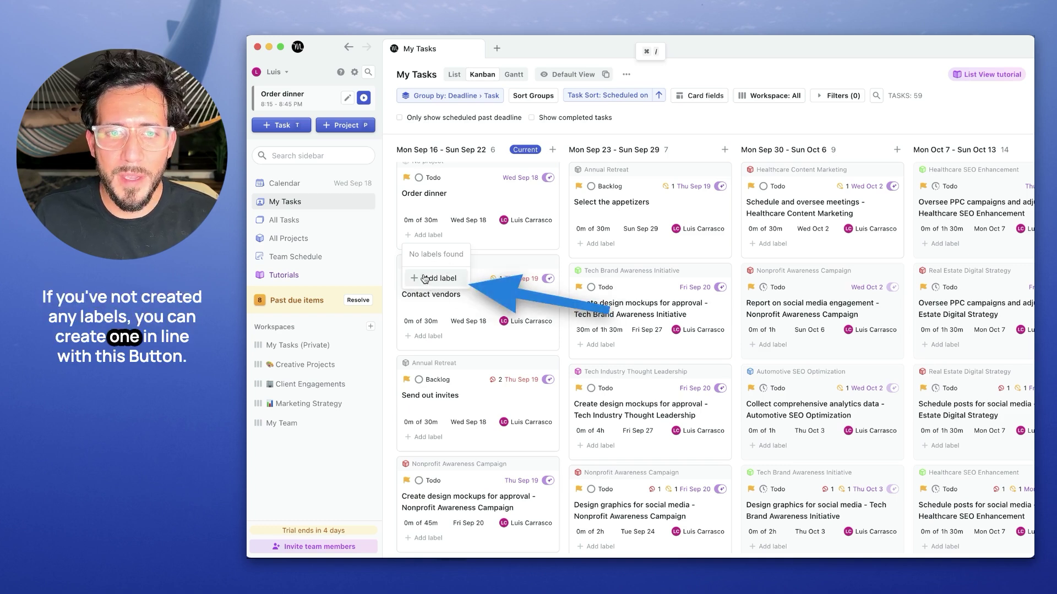
# Step: Close the label picker and turn on the Client and Paid card fields
pyautogui.click(470, 253)
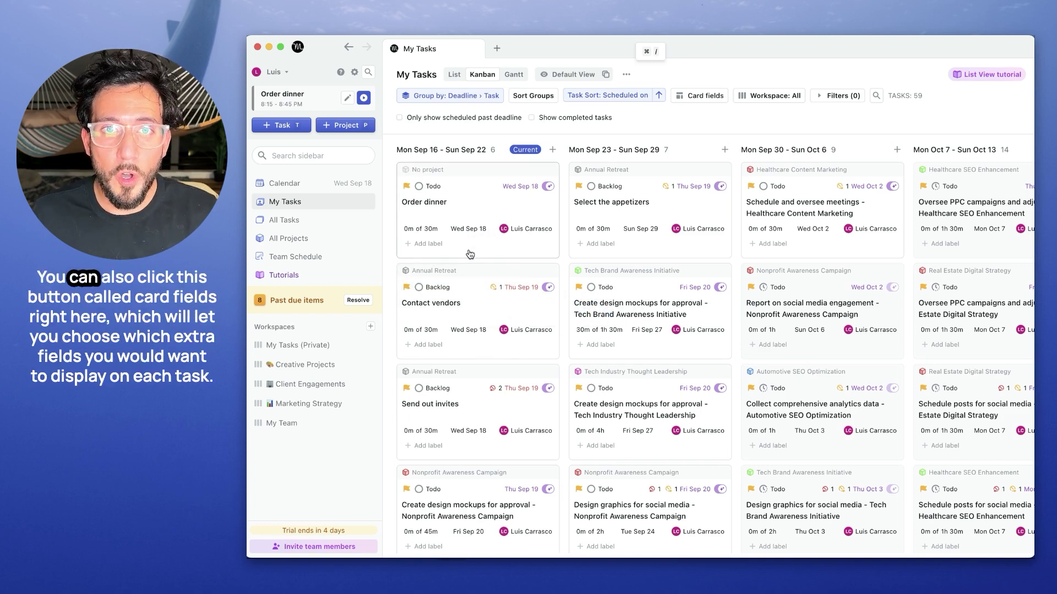
pyautogui.click(696, 99)
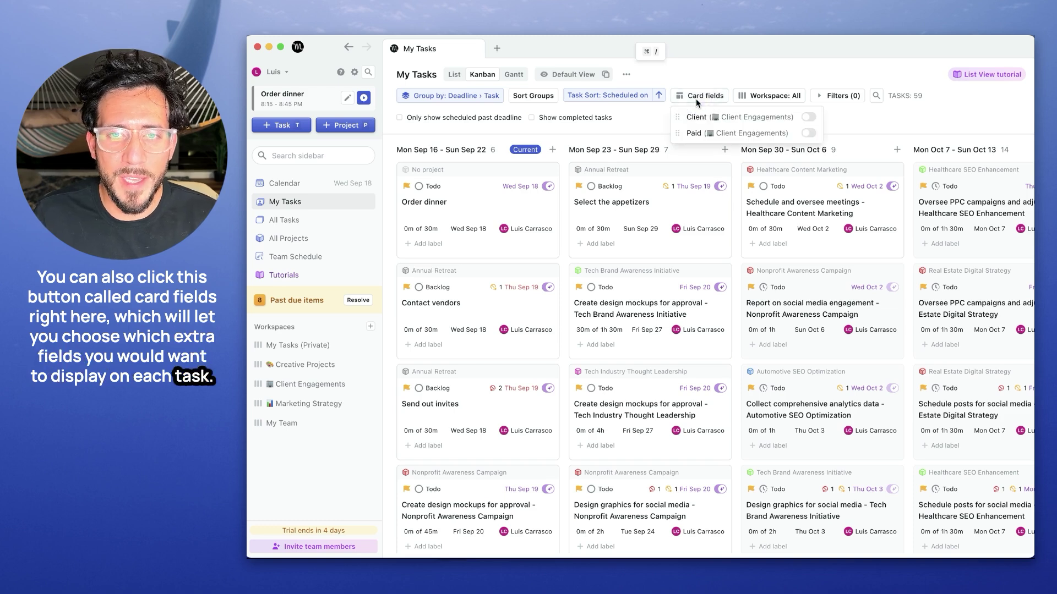
pyautogui.click(809, 117)
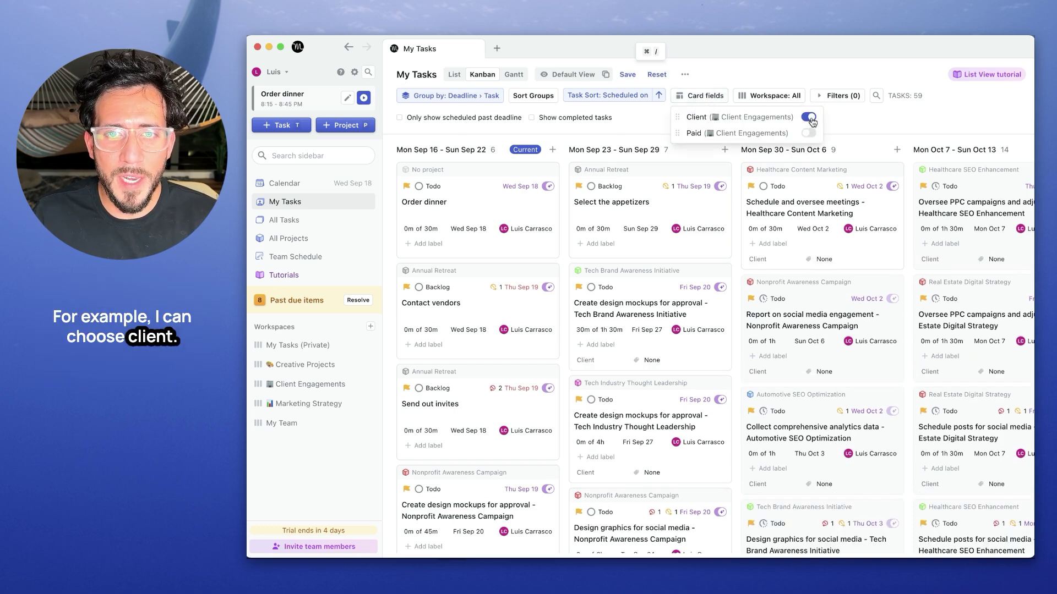
pyautogui.click(809, 133)
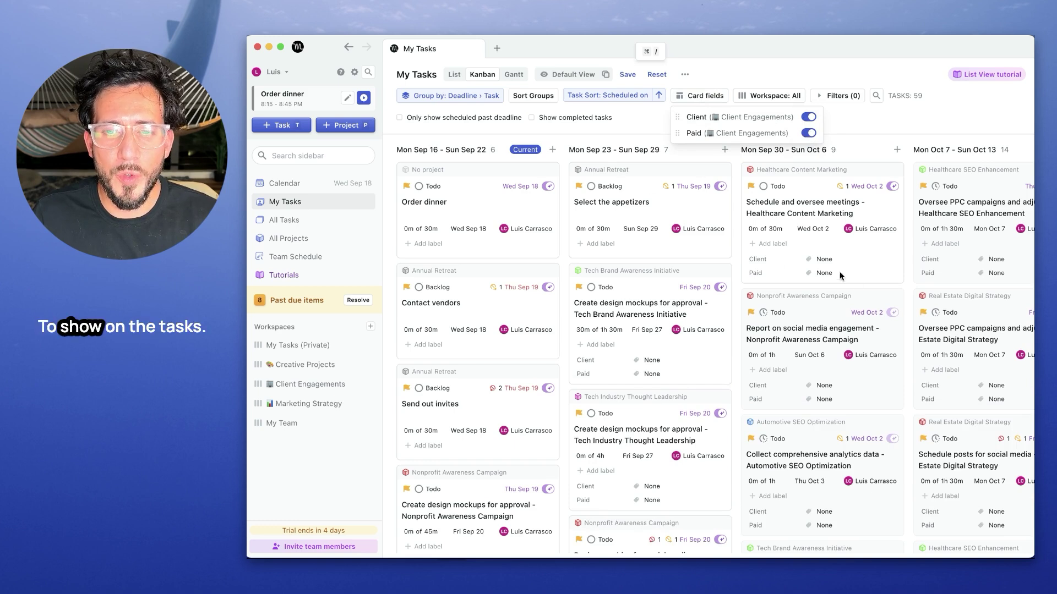
pyautogui.click(865, 124)
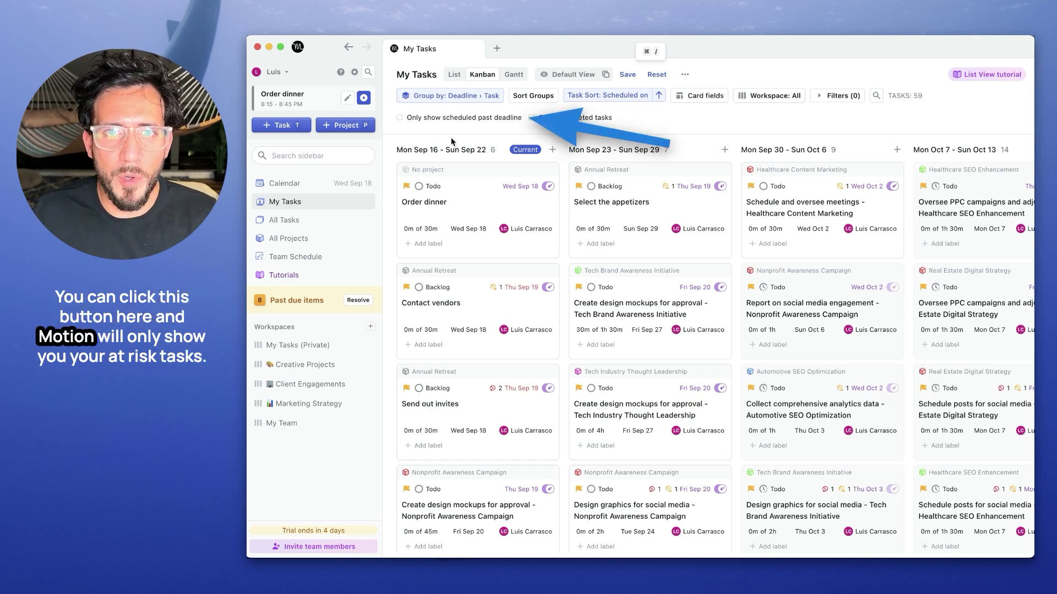
# Step: Filter to tasks scheduled past deadline, review them, then switch My Tasks to list layout
pyautogui.click(447, 120)
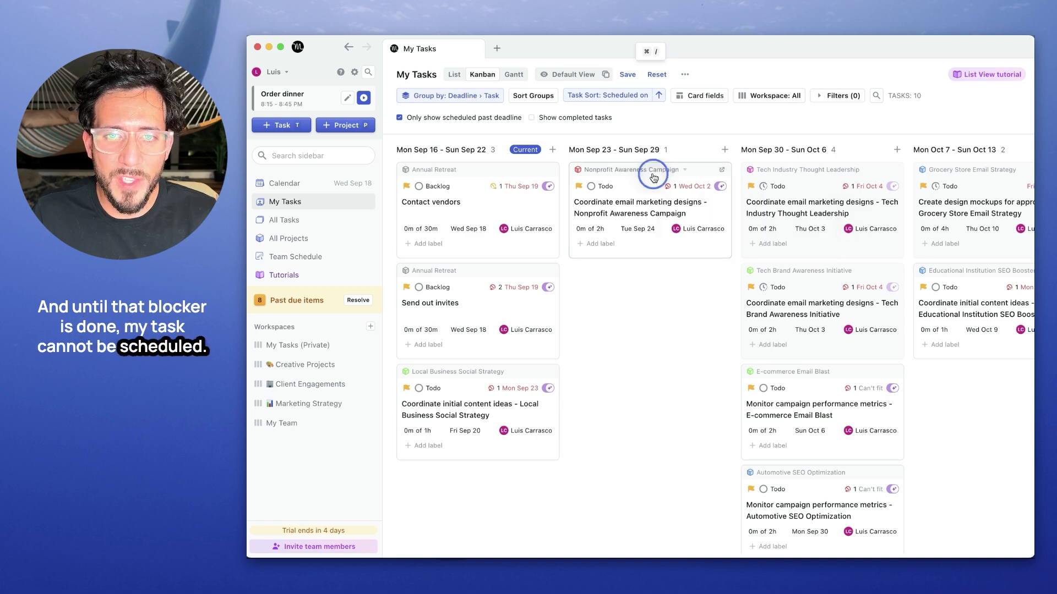
pyautogui.moveTo(704, 189)
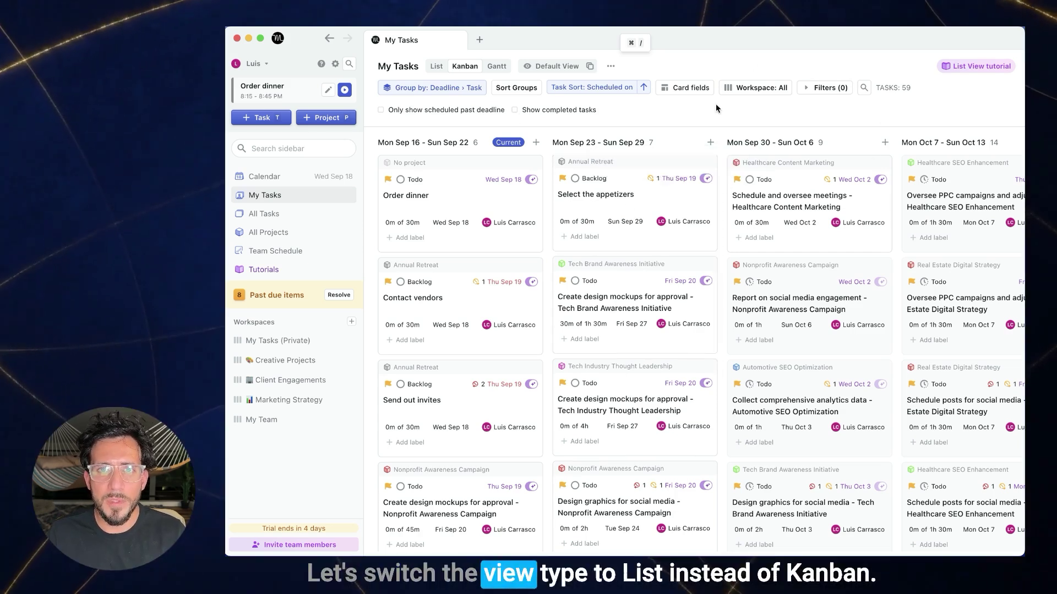
pyautogui.click(436, 66)
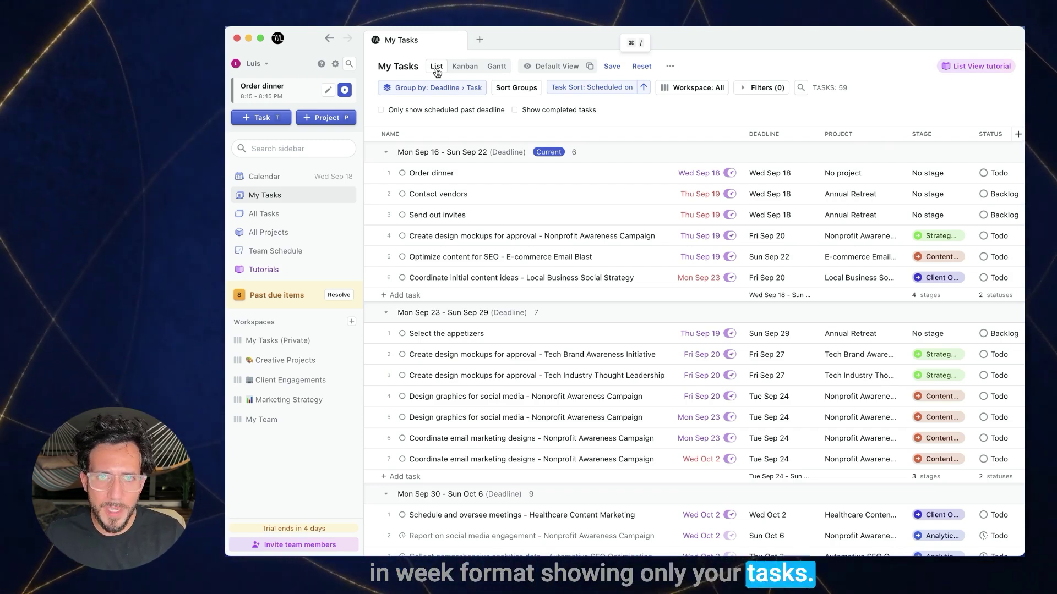
# Step: Collapse then re-expand all deadline-week groups, and select the Sep 16–22 group's tasks
pyautogui.rightClick(385, 154)
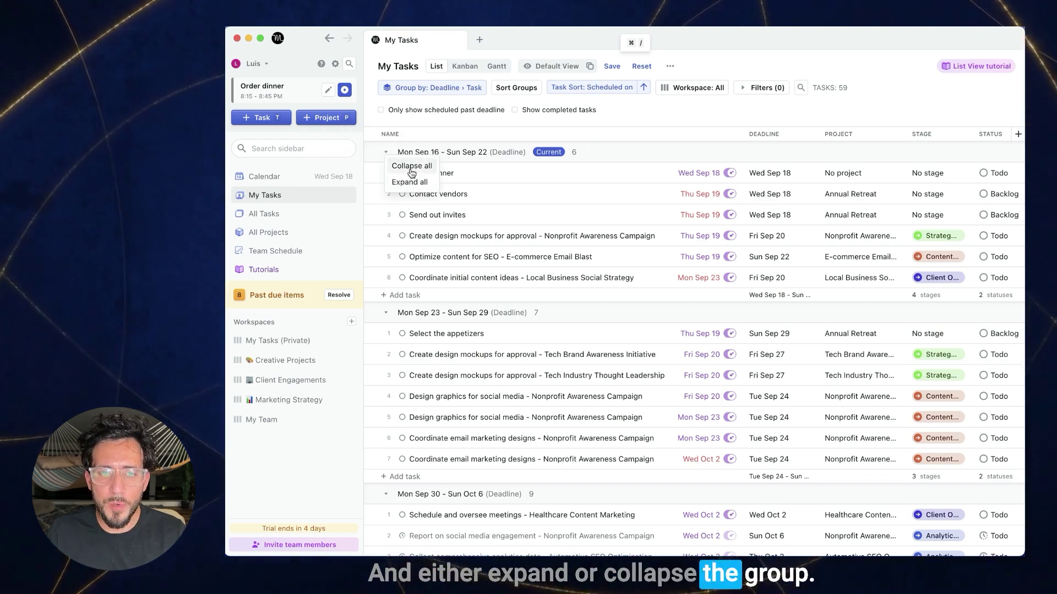
pyautogui.click(411, 166)
pyautogui.rightClick(388, 153)
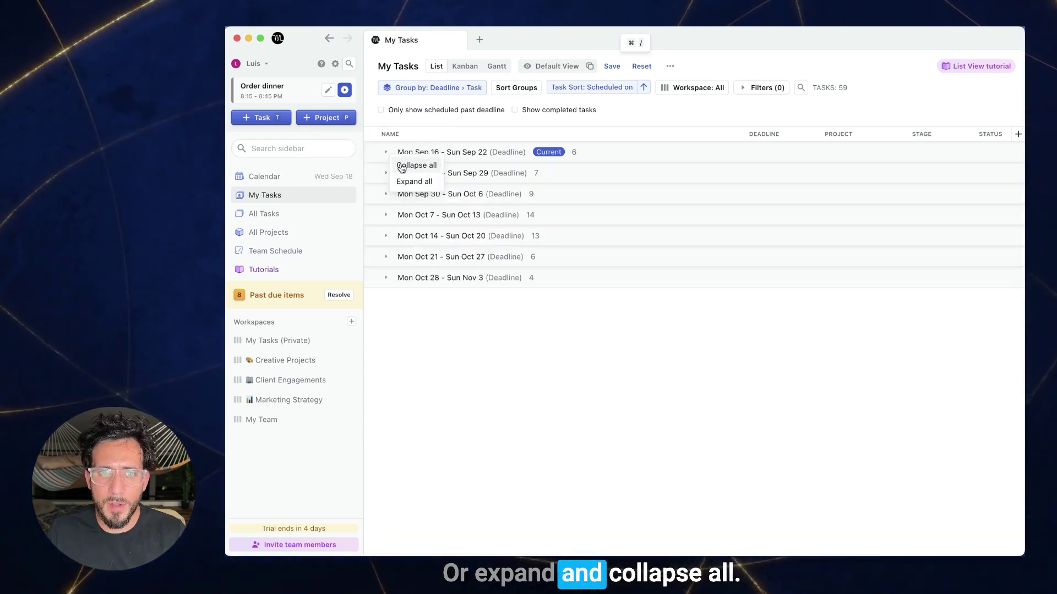
pyautogui.click(413, 181)
pyautogui.click(374, 152)
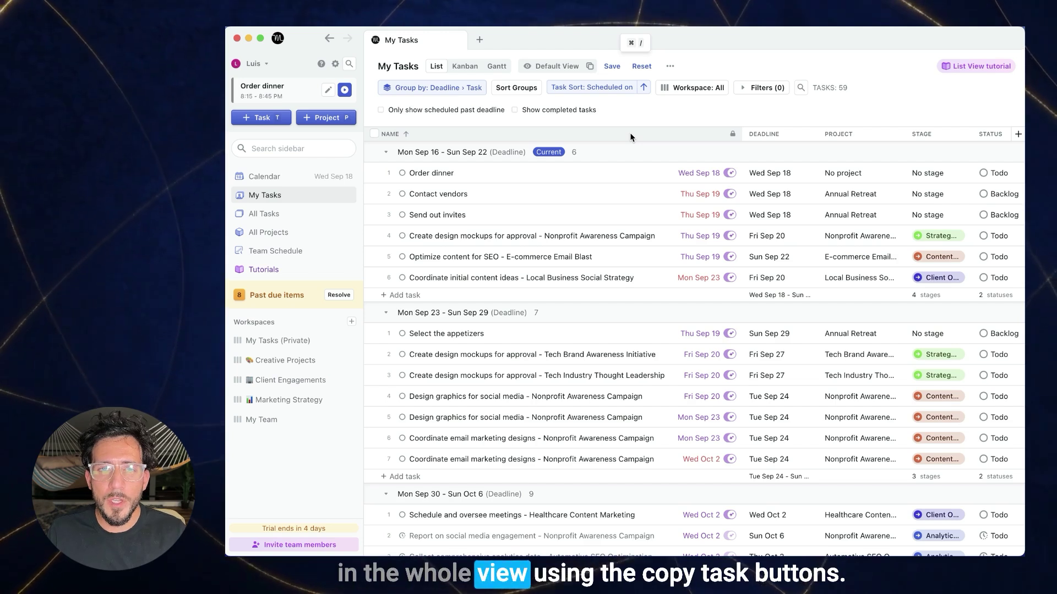
pyautogui.moveTo(639, 147)
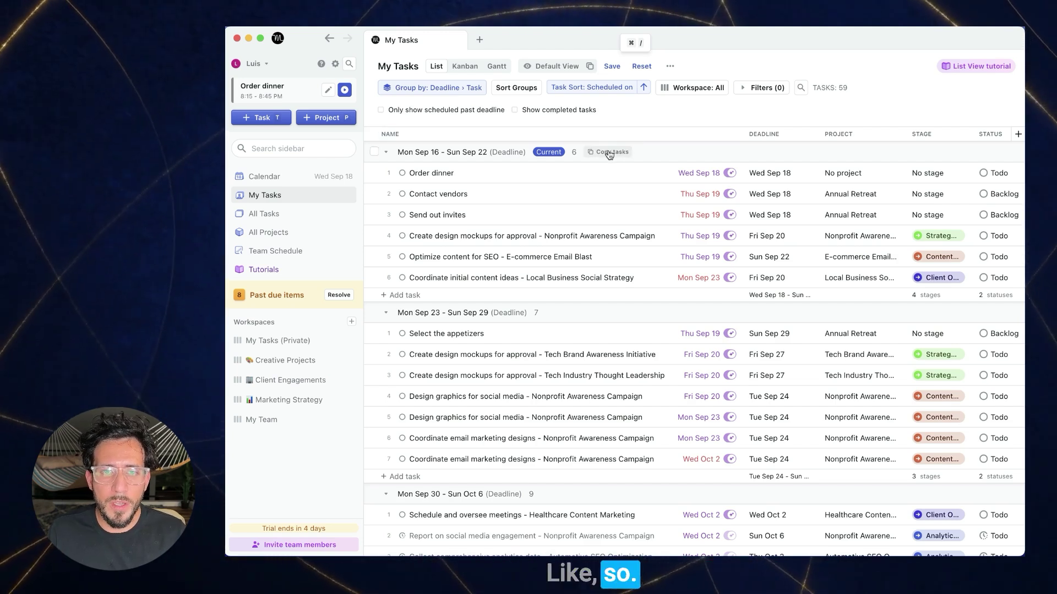
pyautogui.click(670, 66)
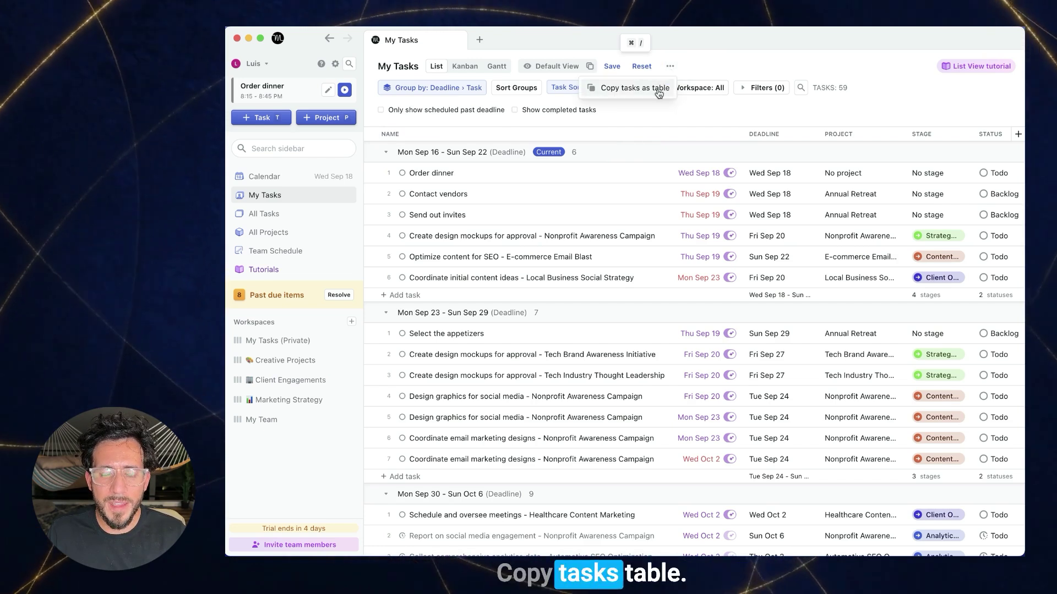
pyautogui.click(659, 89)
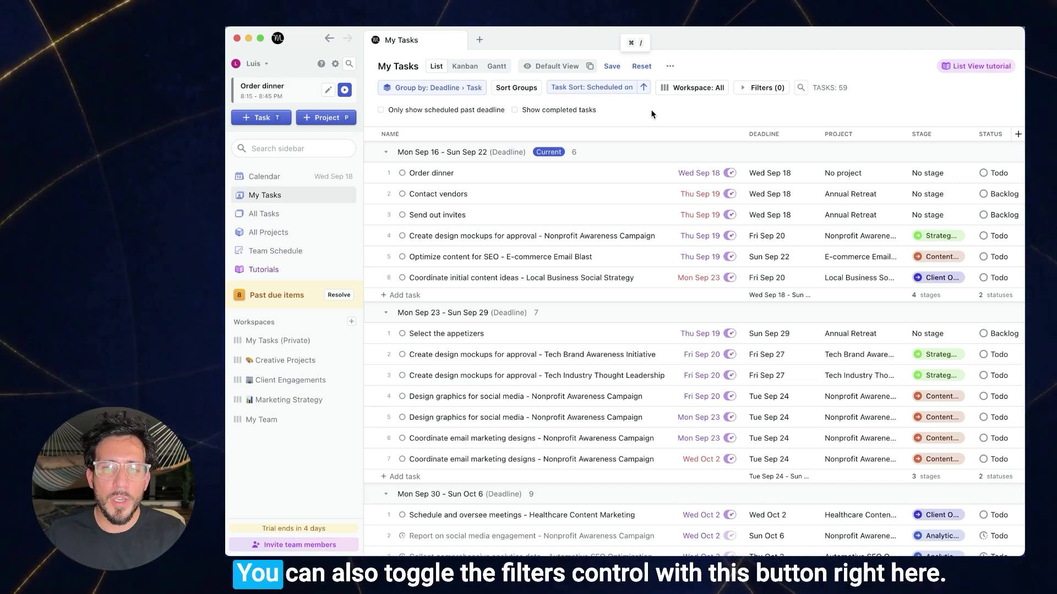
pyautogui.click(753, 90)
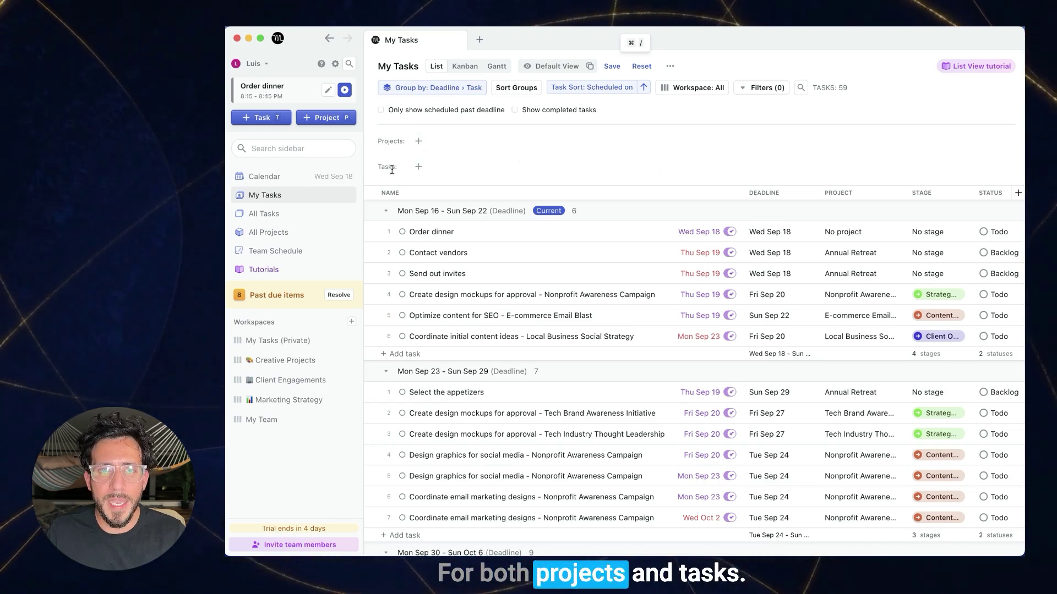
pyautogui.click(761, 88)
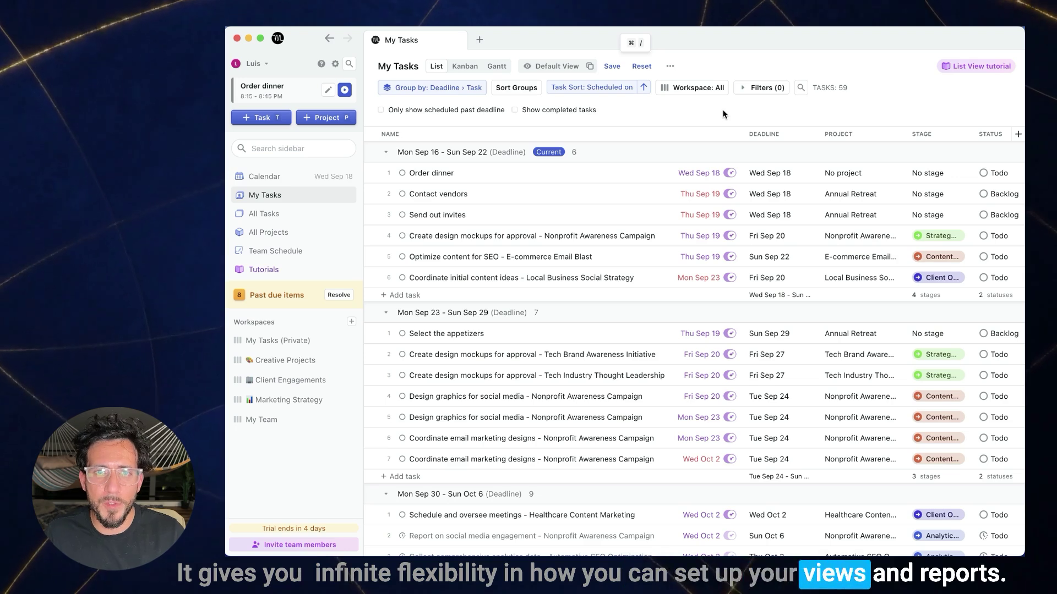
pyautogui.click(479, 90)
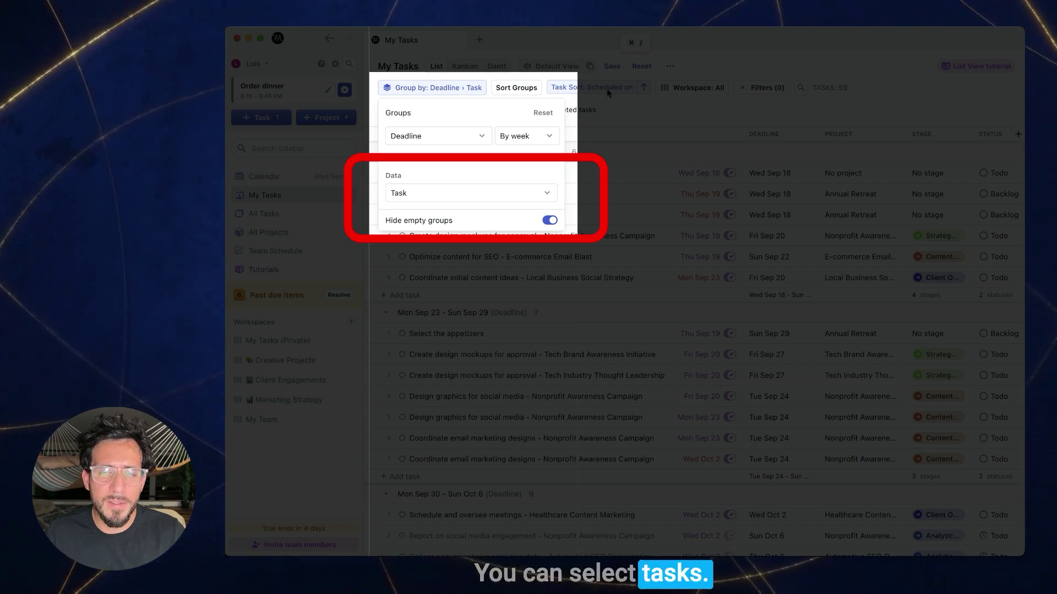
# Step: Change the list's grouping field from Deadline to Priority
pyautogui.click(511, 195)
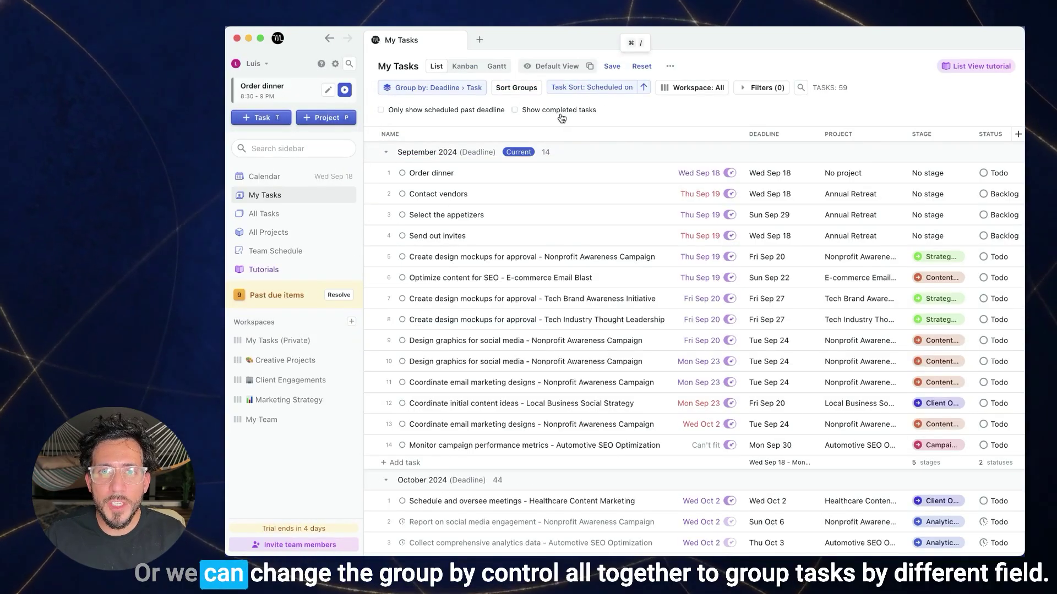
pyautogui.click(483, 90)
pyautogui.click(460, 138)
pyautogui.scroll(-3, 451, 235)
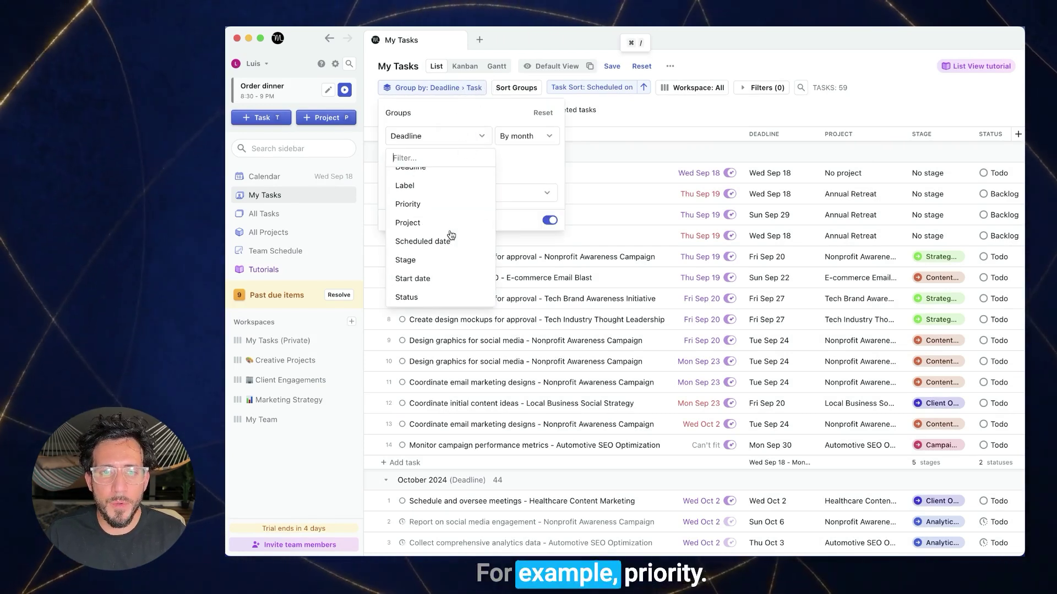
pyautogui.click(435, 205)
pyautogui.click(646, 130)
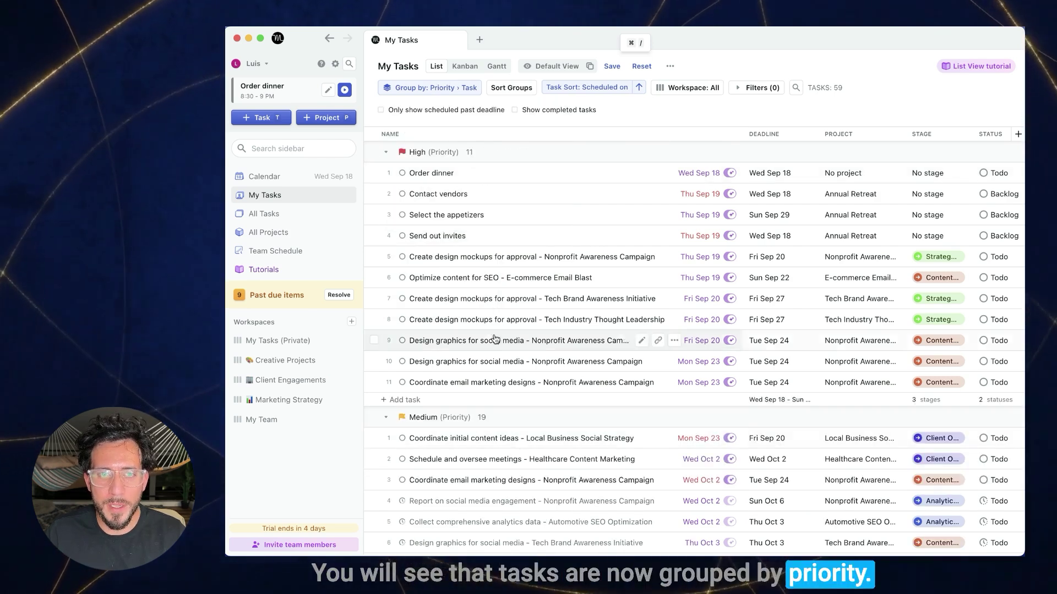
# Step: Collapse all High, Medium and Low priority groups
pyautogui.rightClick(386, 153)
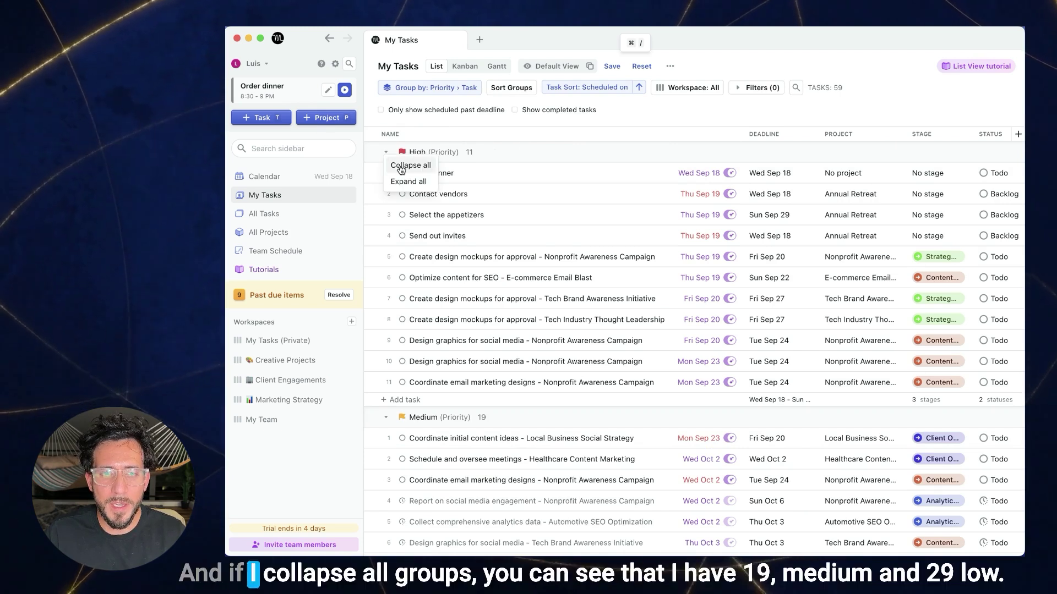
pyautogui.click(400, 169)
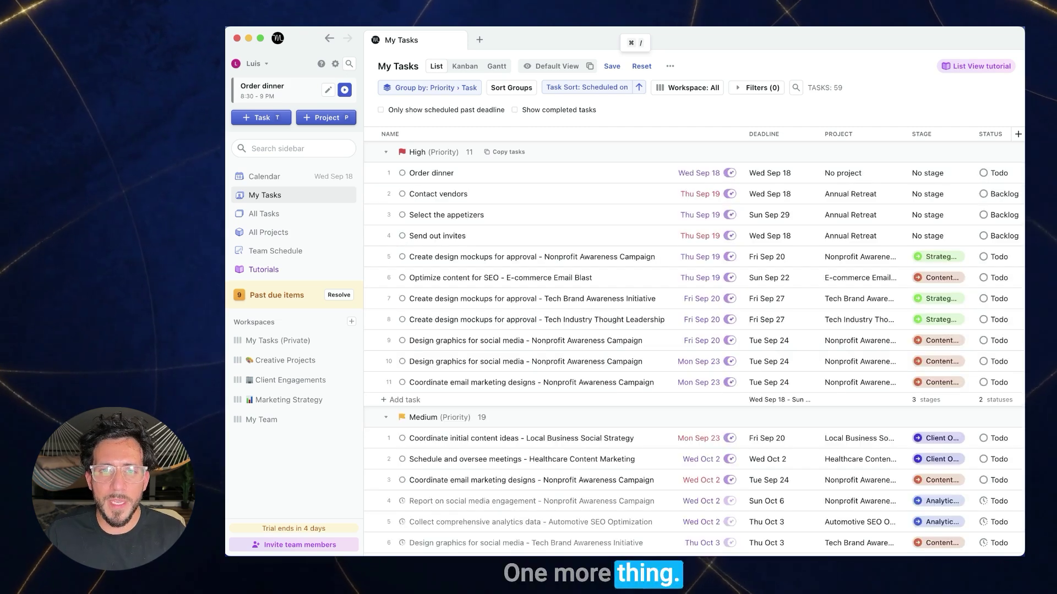
pyautogui.click(463, 87)
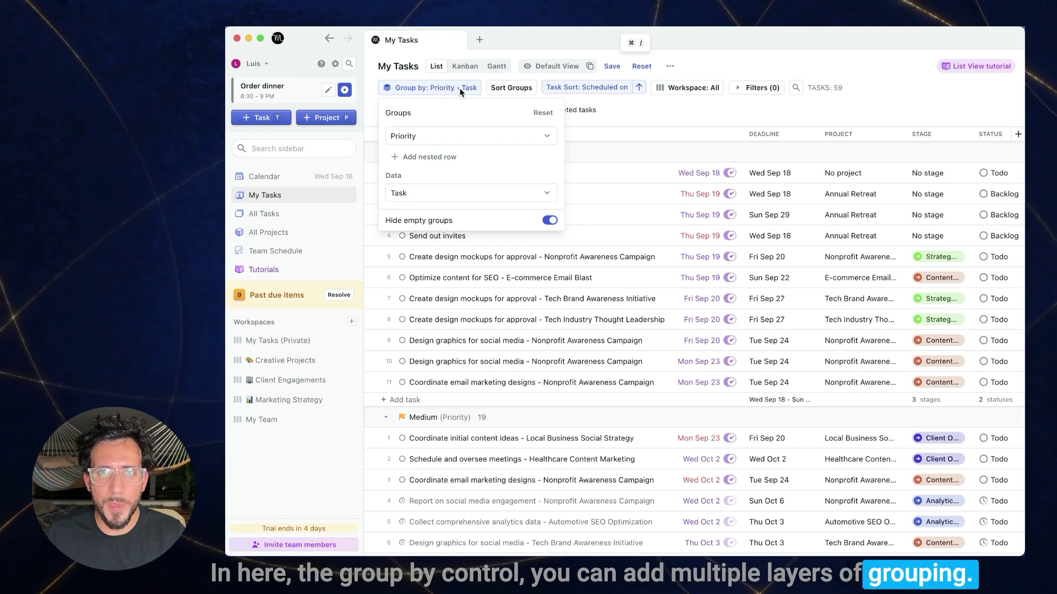
# Step: Add nested grouping levels for Project and Stage below Priority
pyautogui.click(432, 157)
pyautogui.click(437, 164)
pyautogui.click(434, 243)
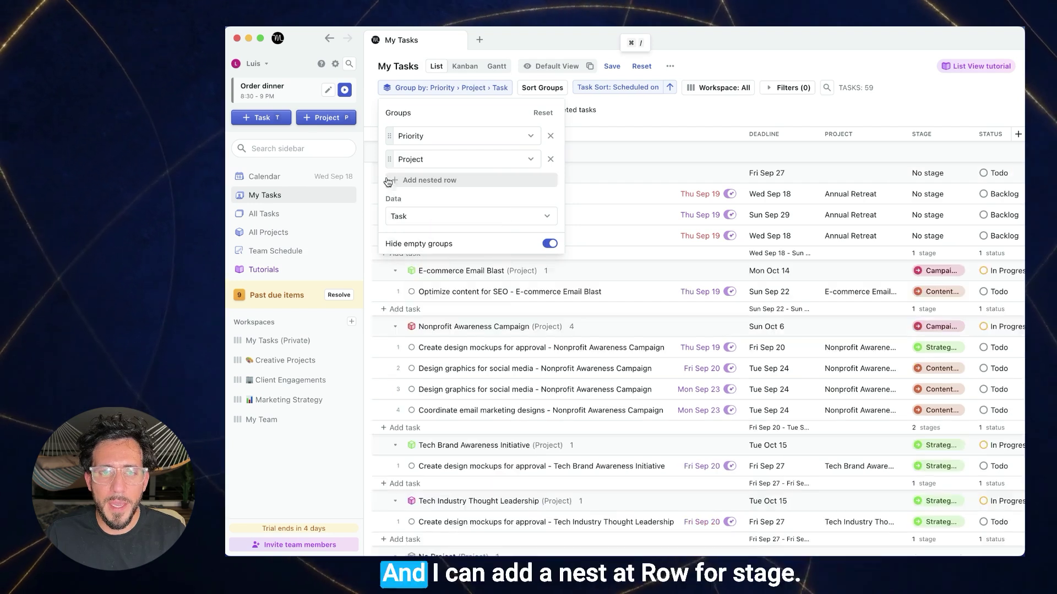
pyautogui.click(437, 181)
pyautogui.click(441, 183)
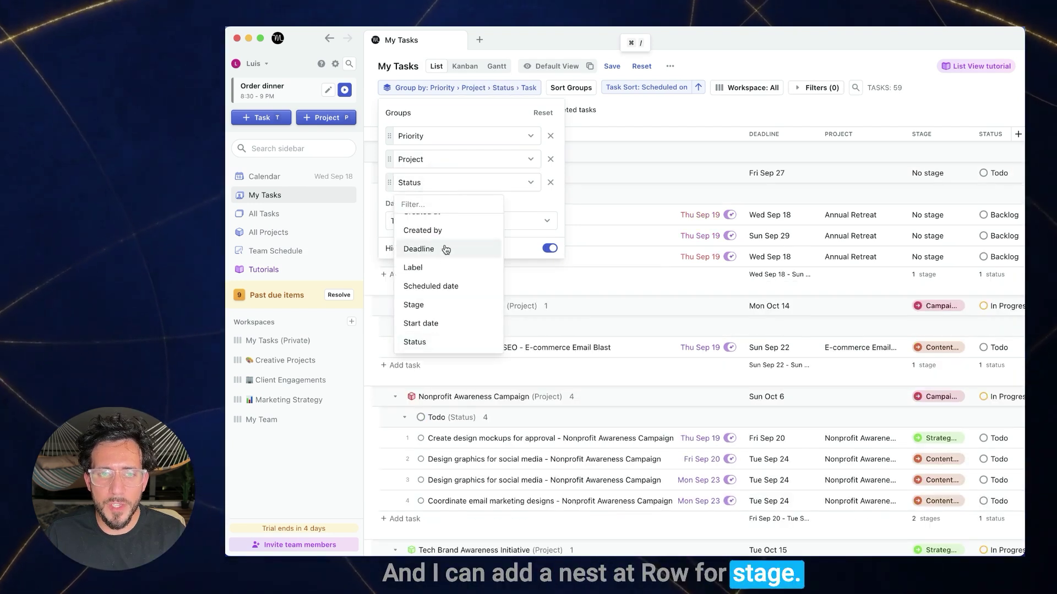
pyautogui.click(413, 305)
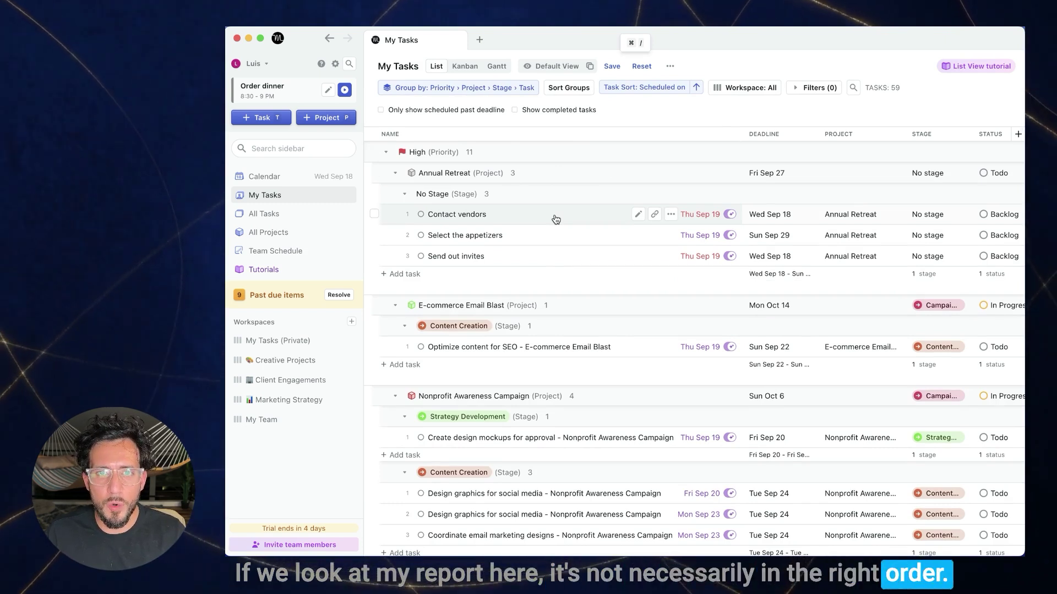
# Step: Reorder grouping to Project, Stage, Priority and collapse the Annual Retreat group
pyautogui.click(481, 87)
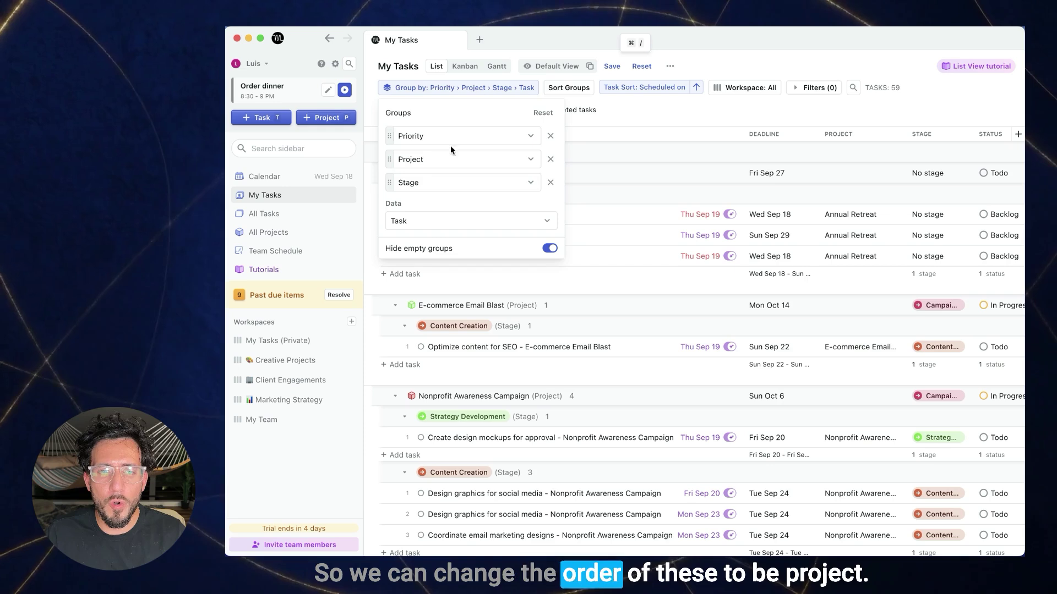
pyautogui.moveTo(391, 159); pyautogui.dragTo(391, 137)
pyautogui.moveTo(391, 179); pyautogui.dragTo(390, 164)
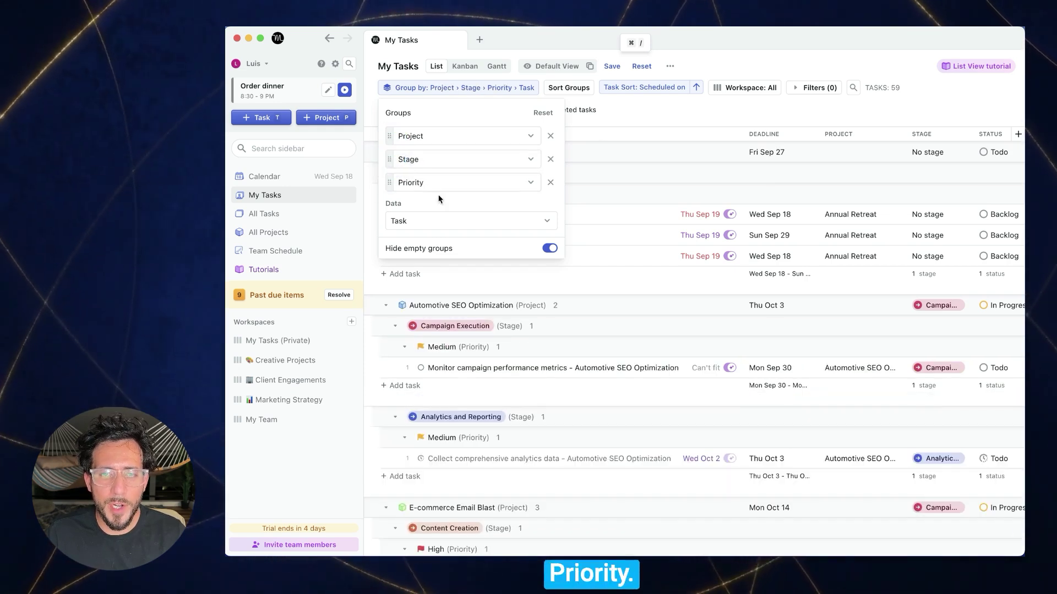
pyautogui.click(642, 110)
pyautogui.click(386, 152)
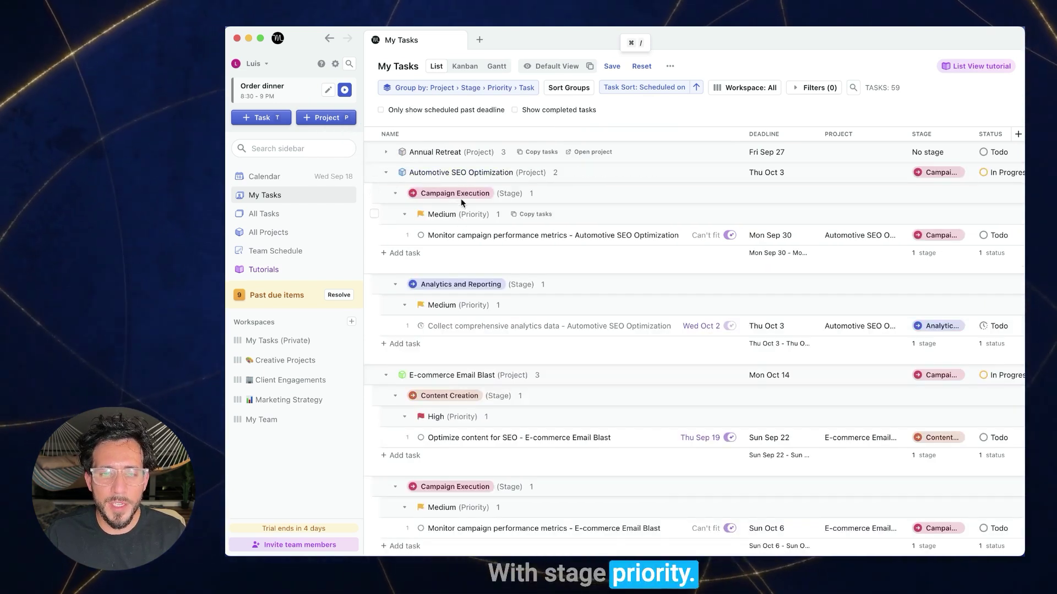
pyautogui.scroll(-10, 493, 339)
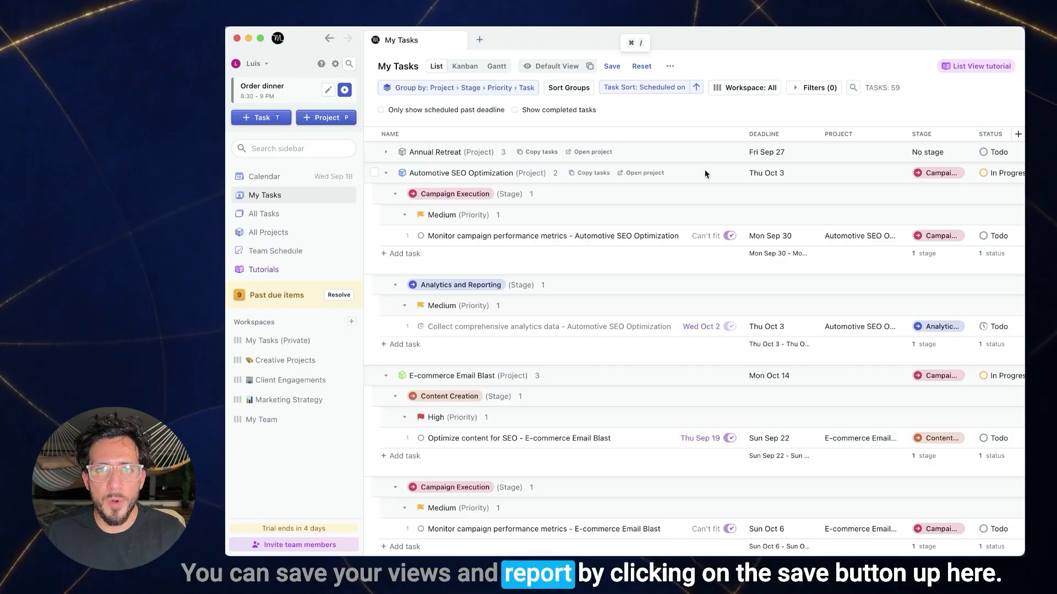
# Step: Save the current grouping as a view named 'My tasks by project'
pyautogui.click(612, 67)
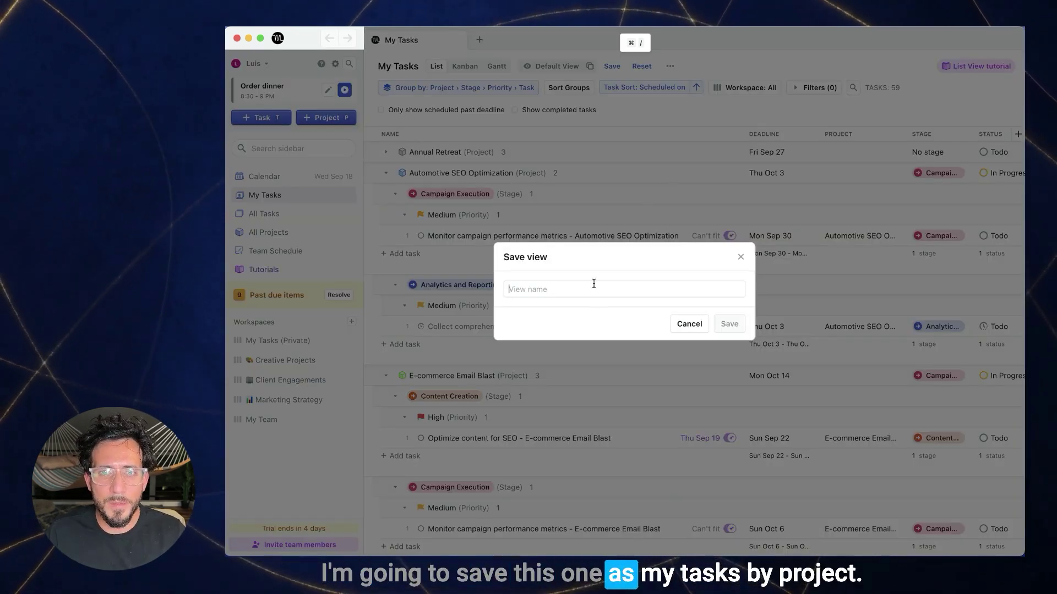
pyautogui.write('My tasks by project')
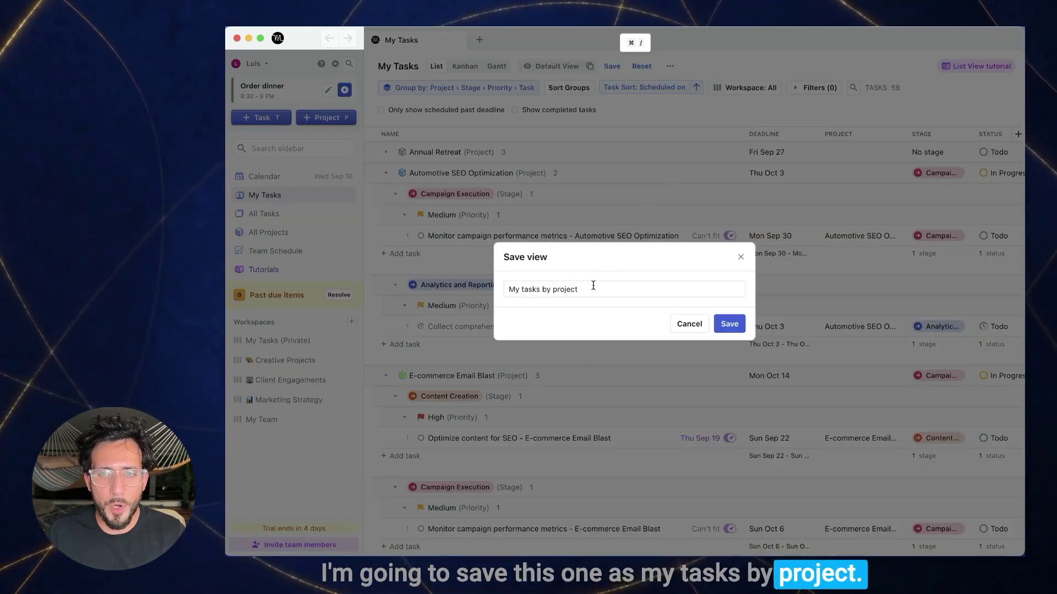
pyautogui.click(725, 330)
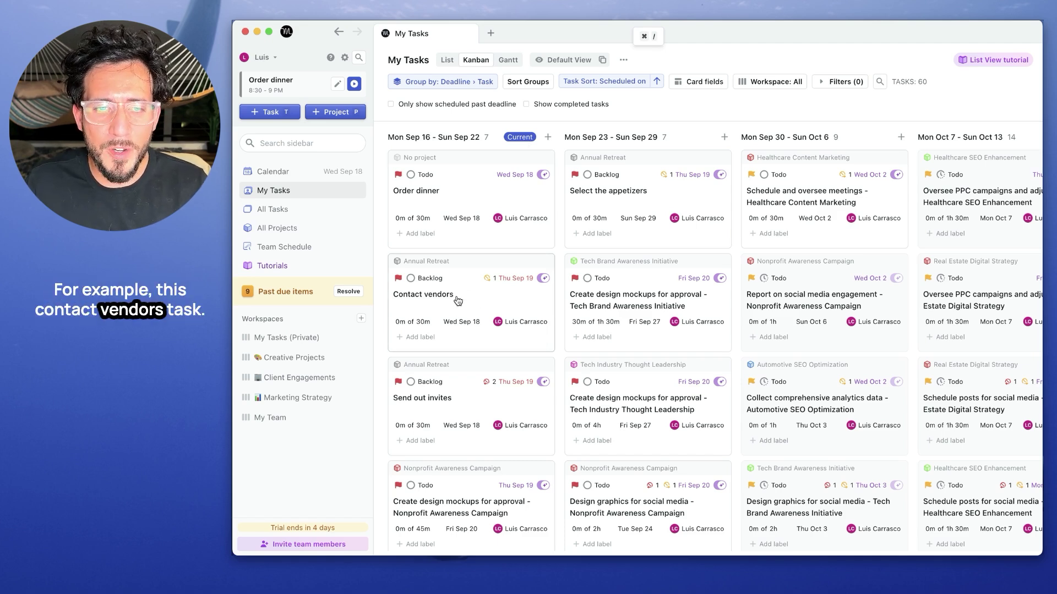
# Step: Turn off auto-scheduling for Contact vendors, then show only tasks scheduled past deadline
pyautogui.click(543, 279)
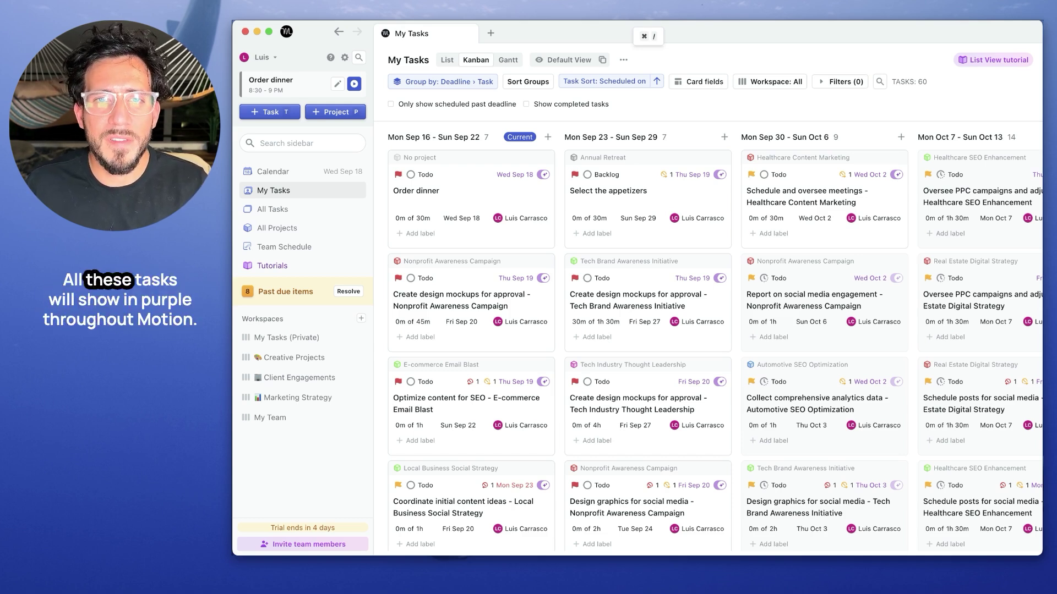
pyautogui.moveTo(516, 179)
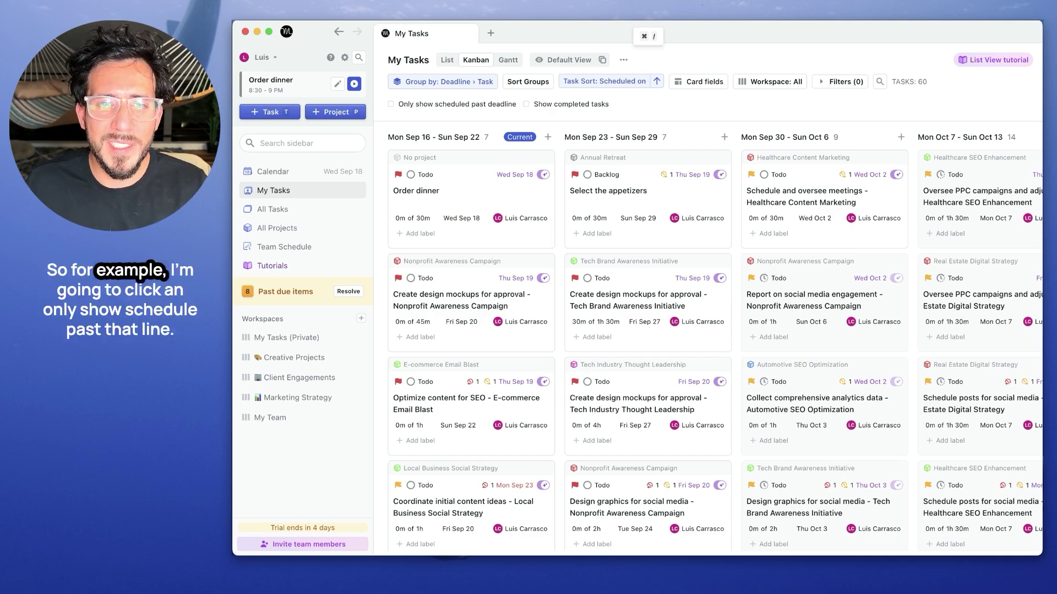
pyautogui.click(457, 104)
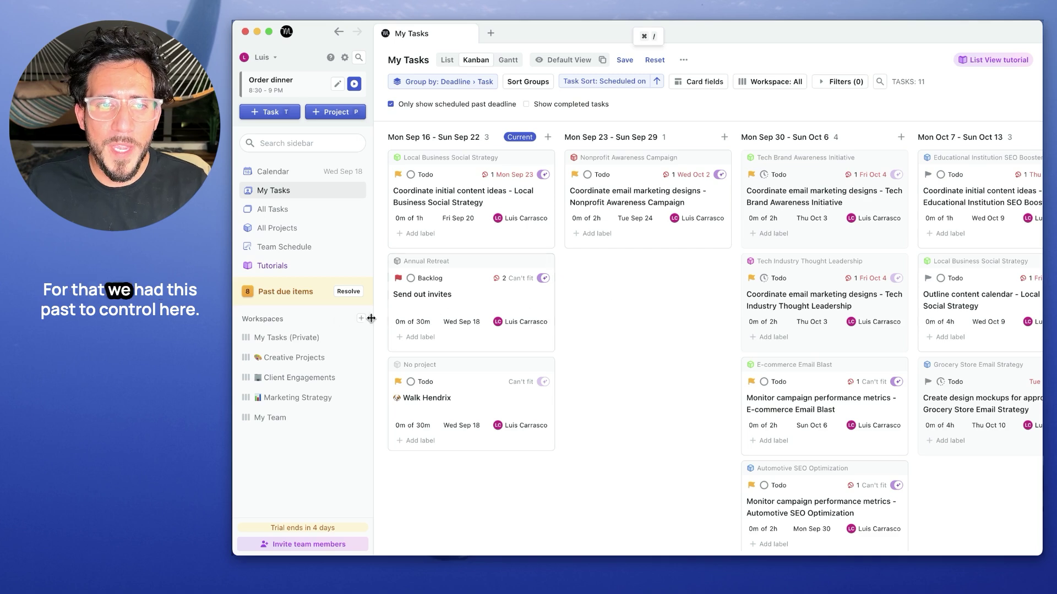
# Step: Review the 11 tasks scheduled past their deadline, with 8 flagged past due
pyautogui.moveTo(292, 300)
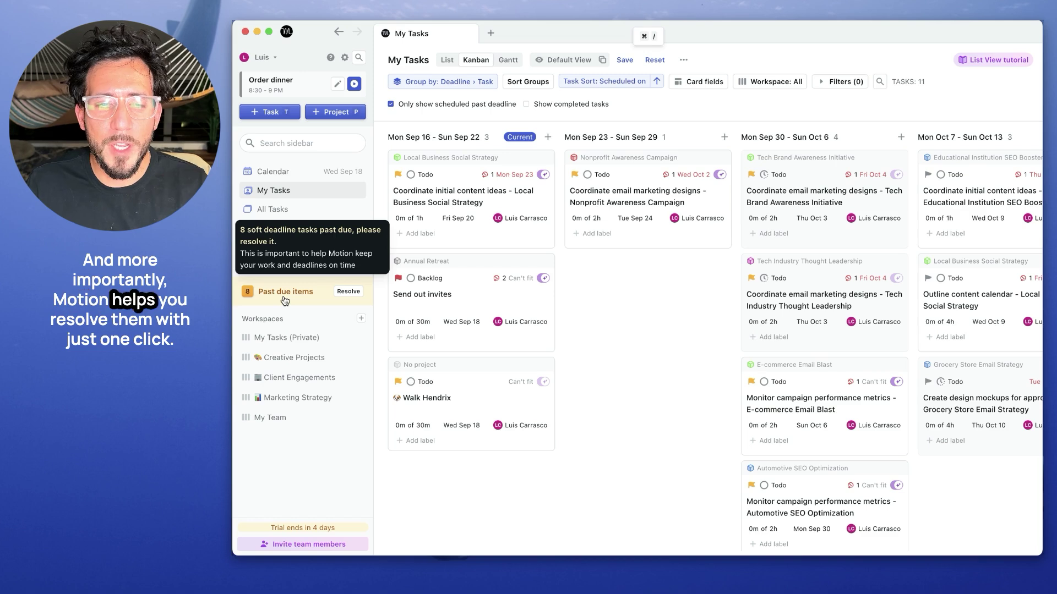
# Step: Open the past-due tasks list and review the Meet Deadline options for the first task
pyautogui.click(344, 295)
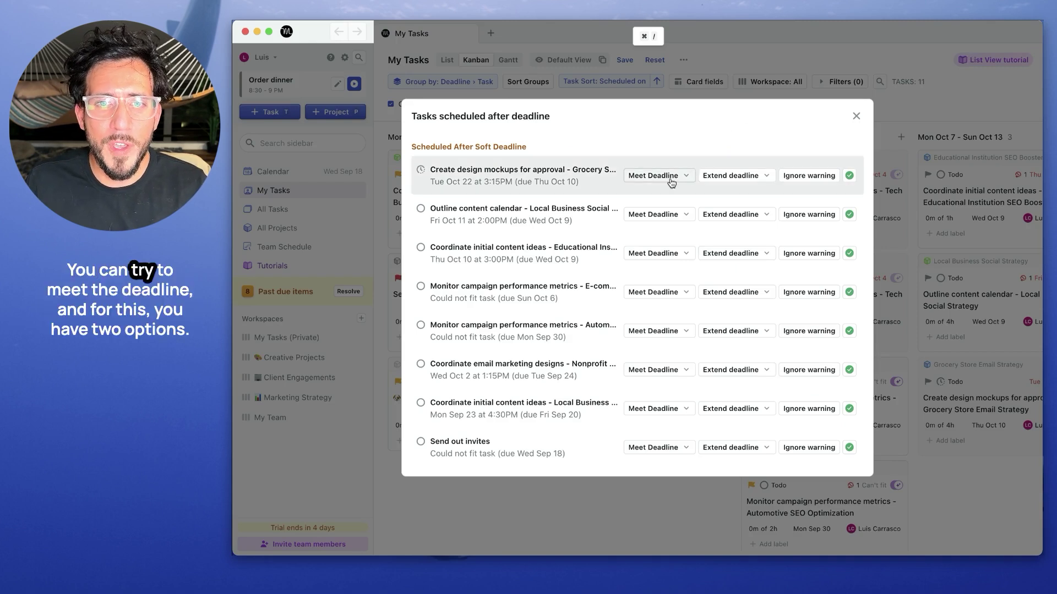
pyautogui.click(689, 181)
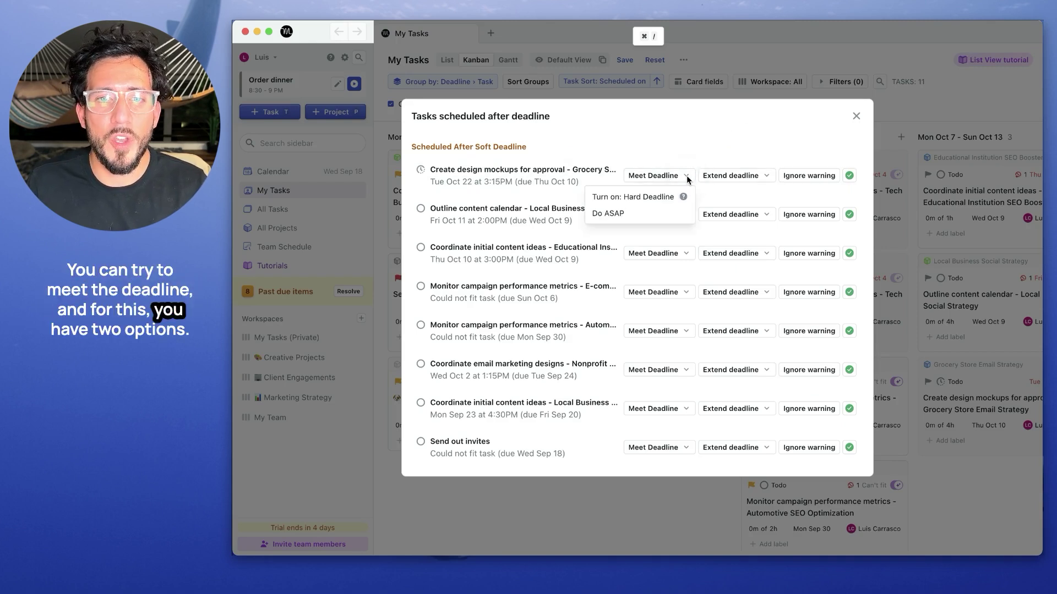
pyautogui.moveTo(684, 200)
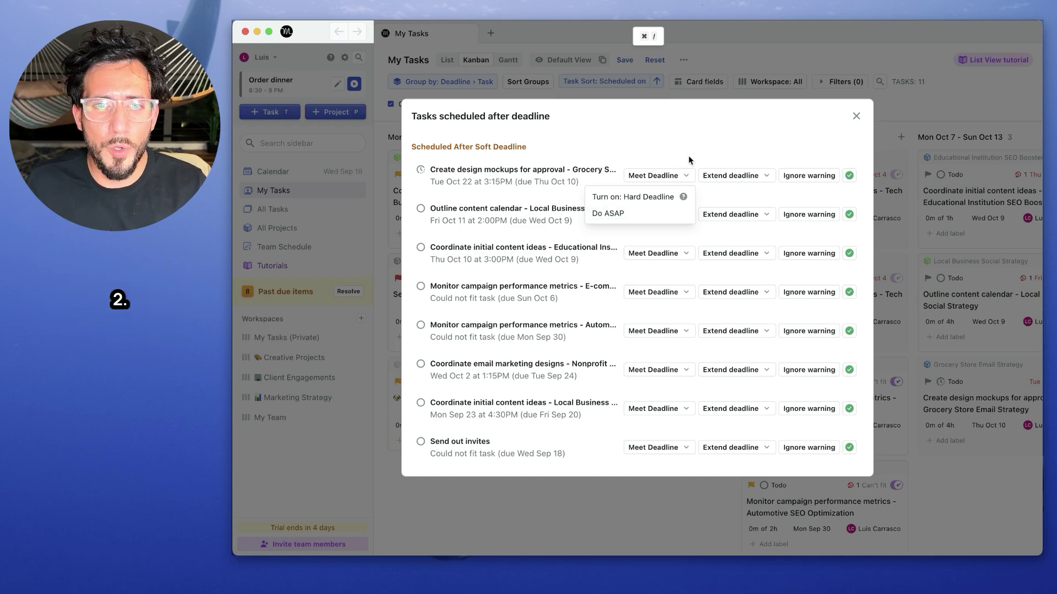
# Step: Review the first task's Extend deadline options, then open the Outline content calendar task details
pyautogui.click(744, 176)
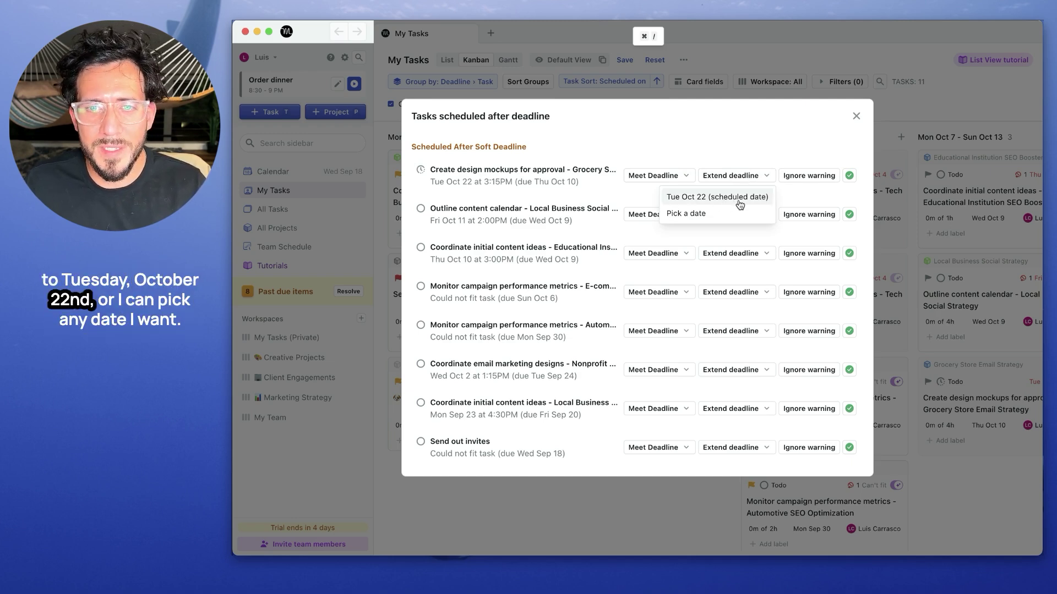
pyautogui.moveTo(734, 215)
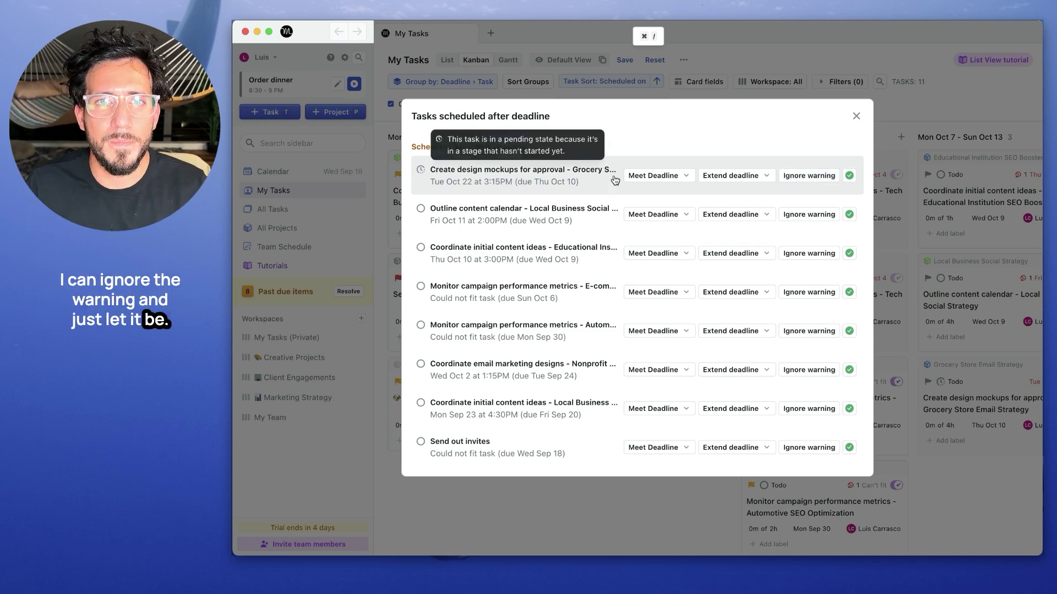
pyautogui.click(590, 221)
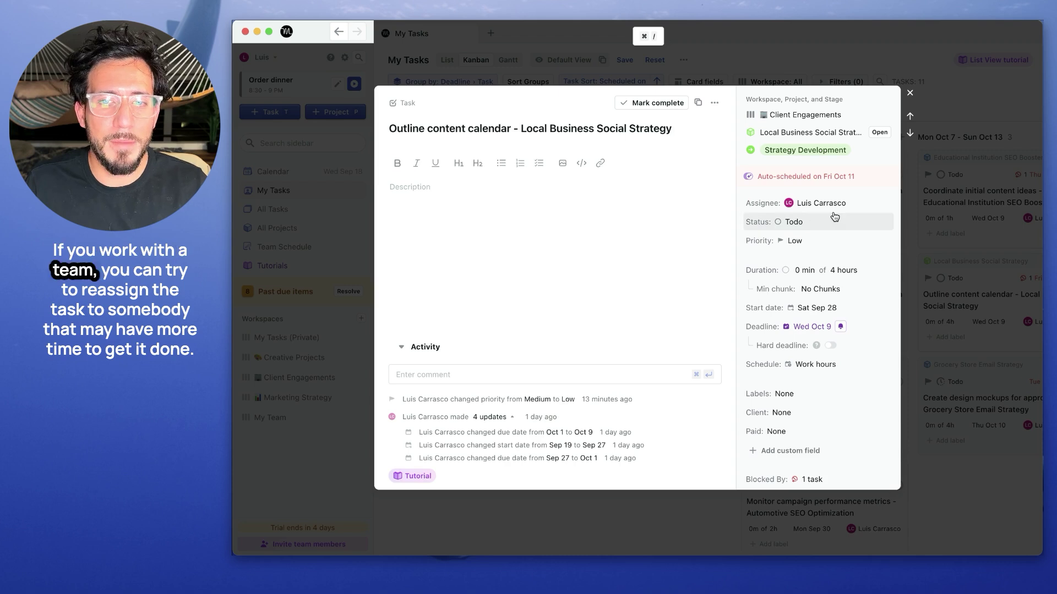
# Step: Check the assignee list without changes, then set the Outline content calendar task's status to Cancelled
pyautogui.click(851, 204)
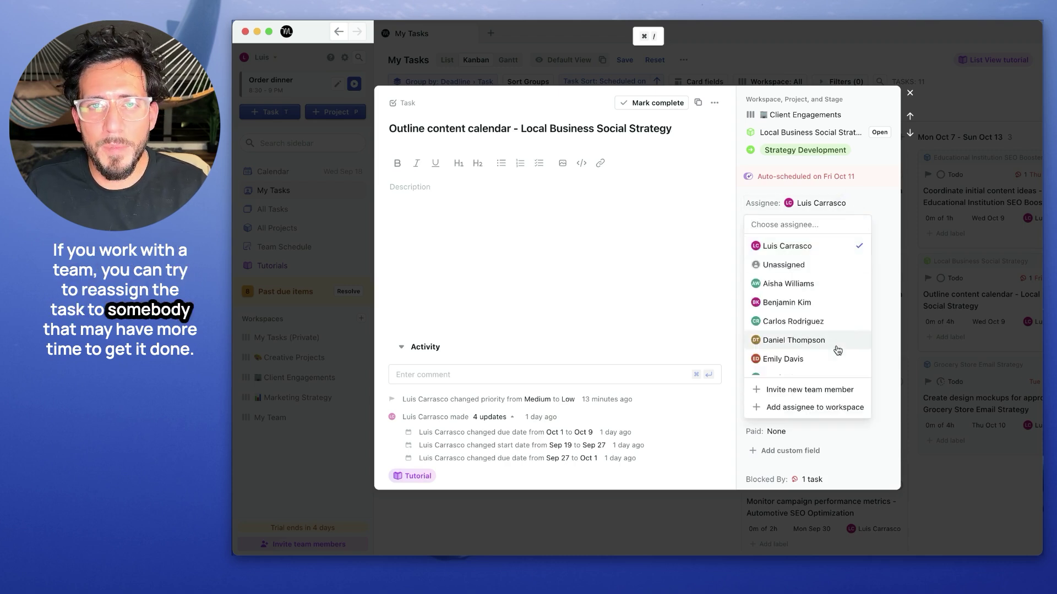
pyautogui.click(670, 276)
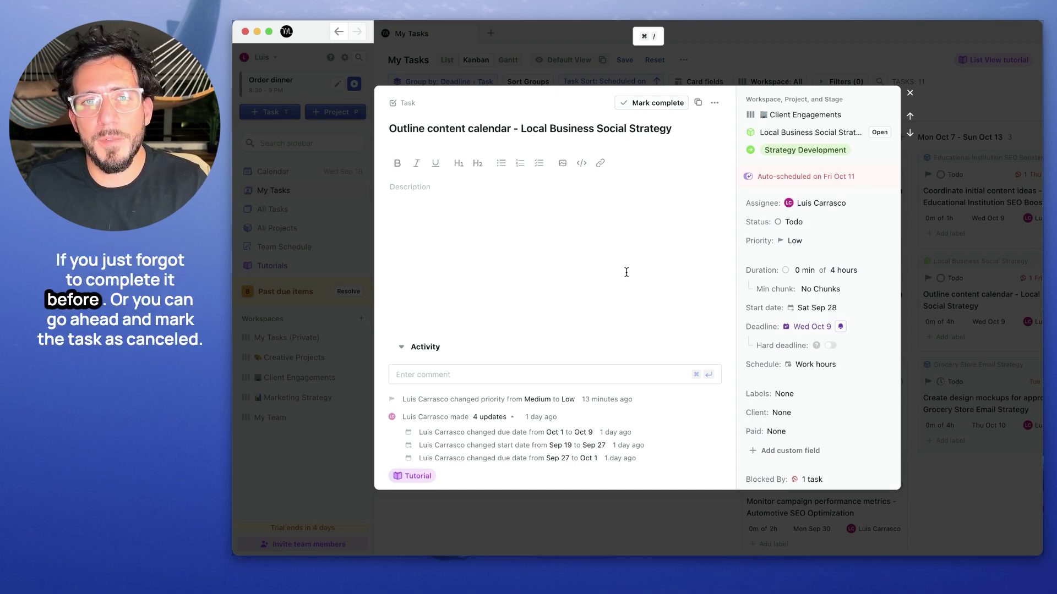
pyautogui.click(798, 222)
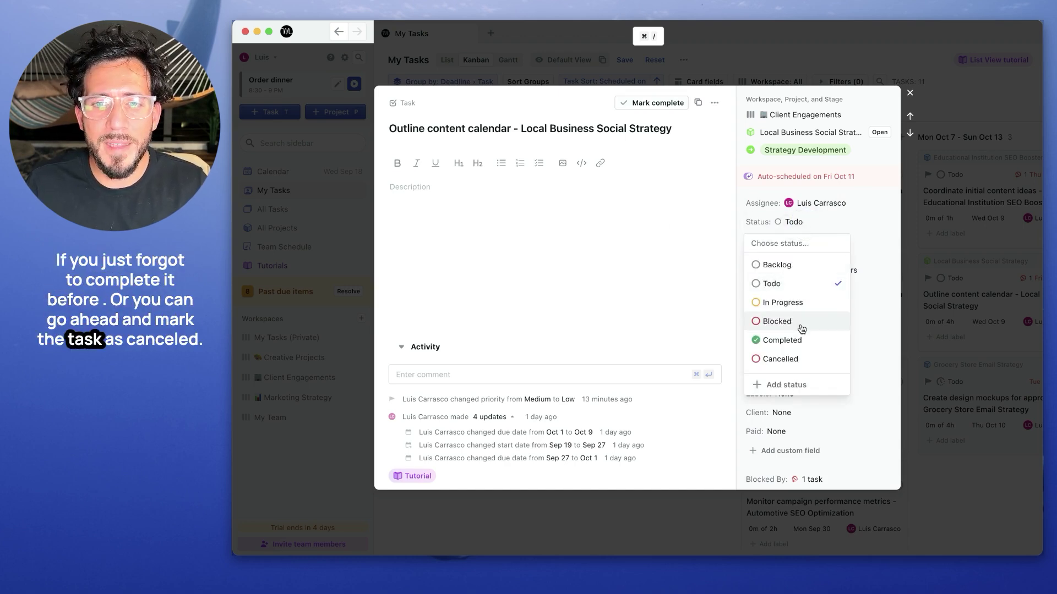
pyautogui.click(798, 359)
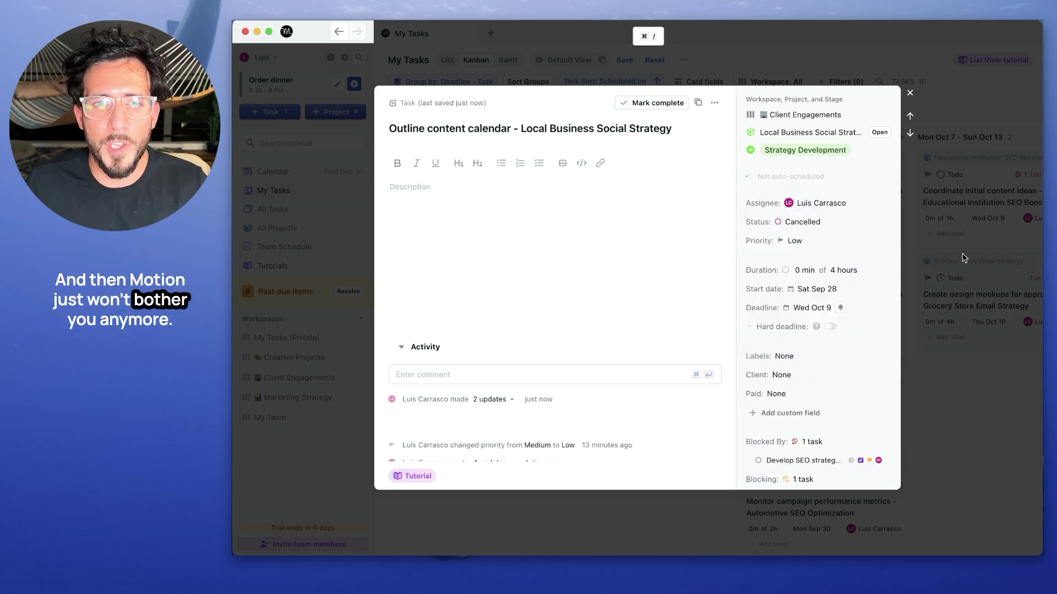